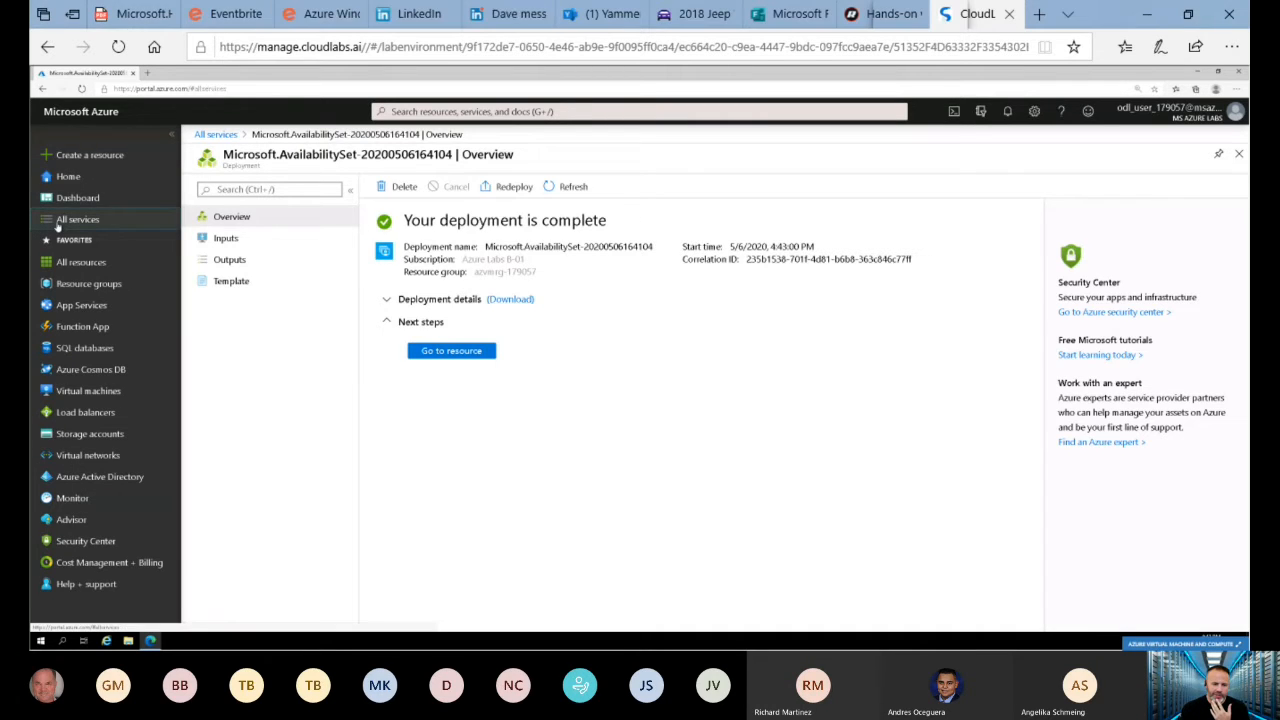
# Open the virtual machines service in the Compute category and start creating a new virtual machine.
pyautogui.click(58, 227)
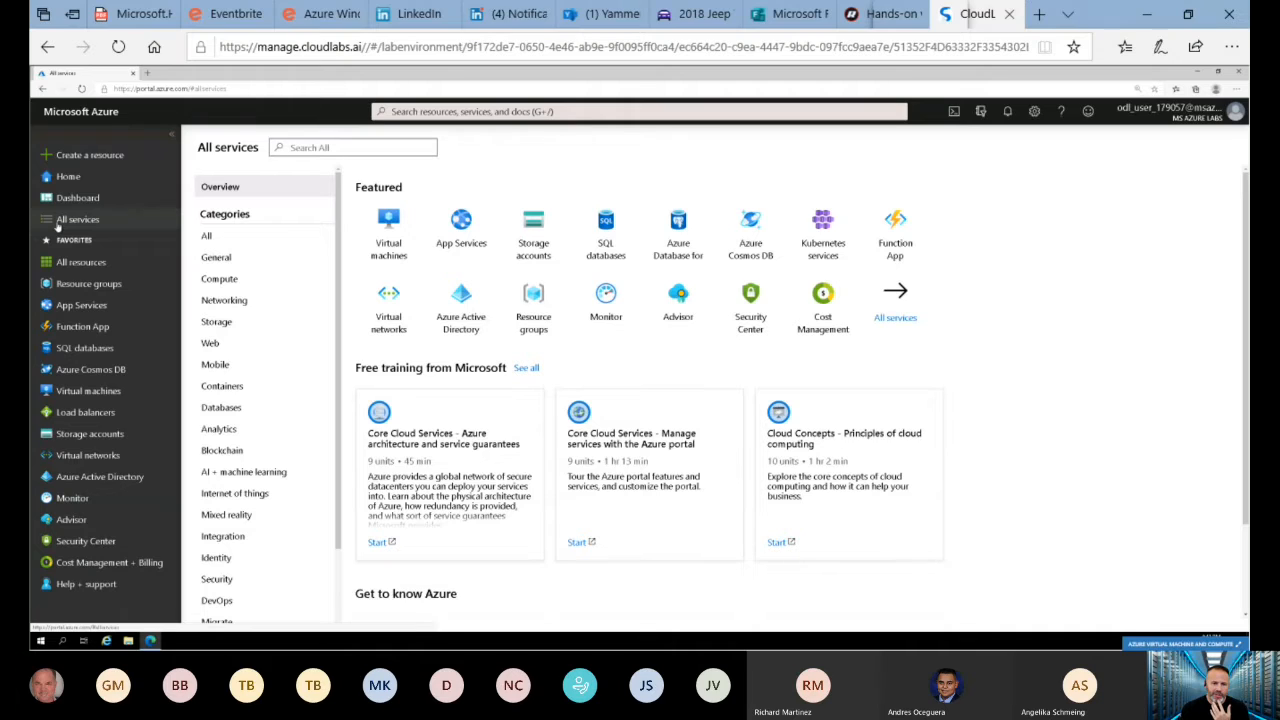
pyautogui.click(220, 283)
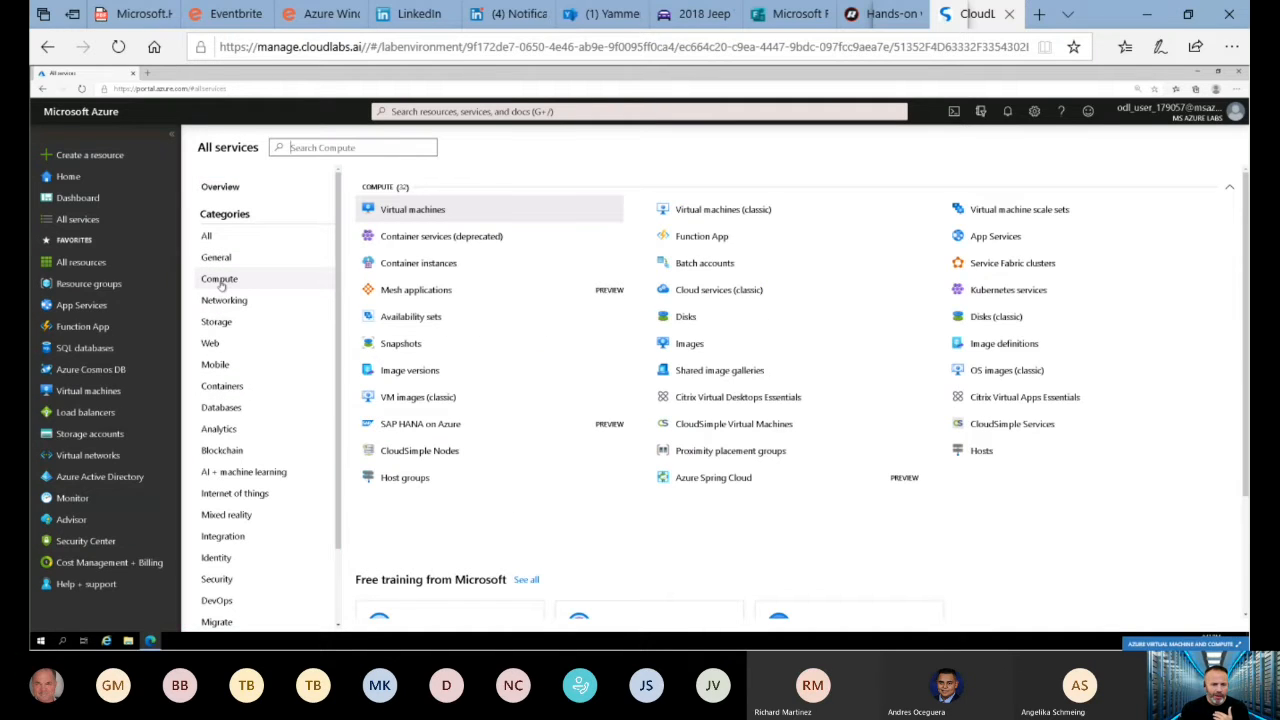
pyautogui.click(422, 219)
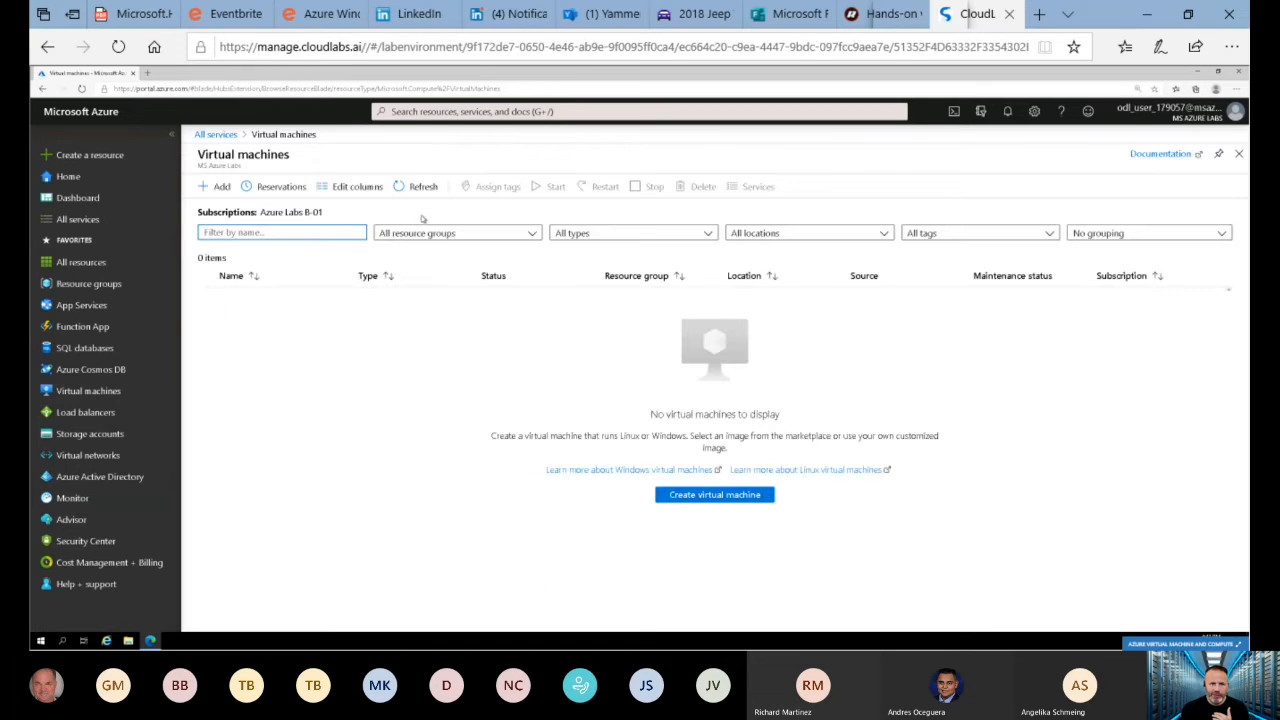
pyautogui.click(217, 188)
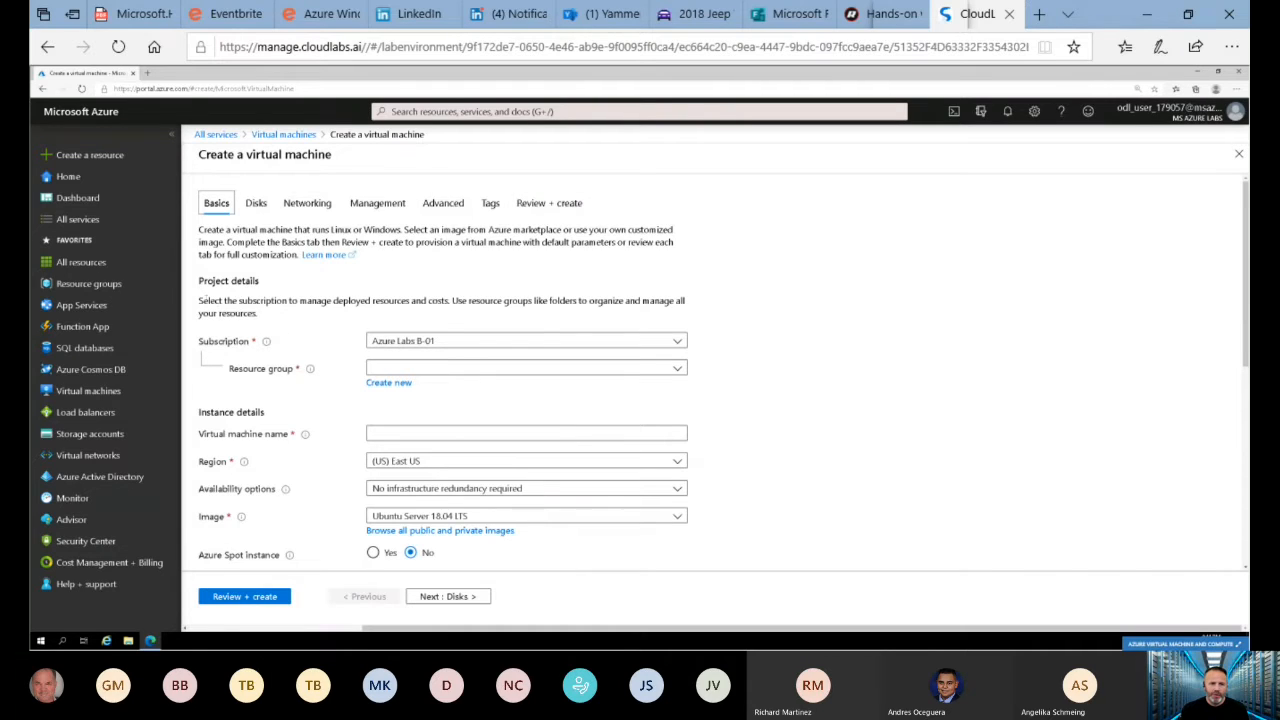
# Assign the new virtual machine to resource group azvmrg-179057 and name it DEMOLABVM1.
pyautogui.click(683, 370)
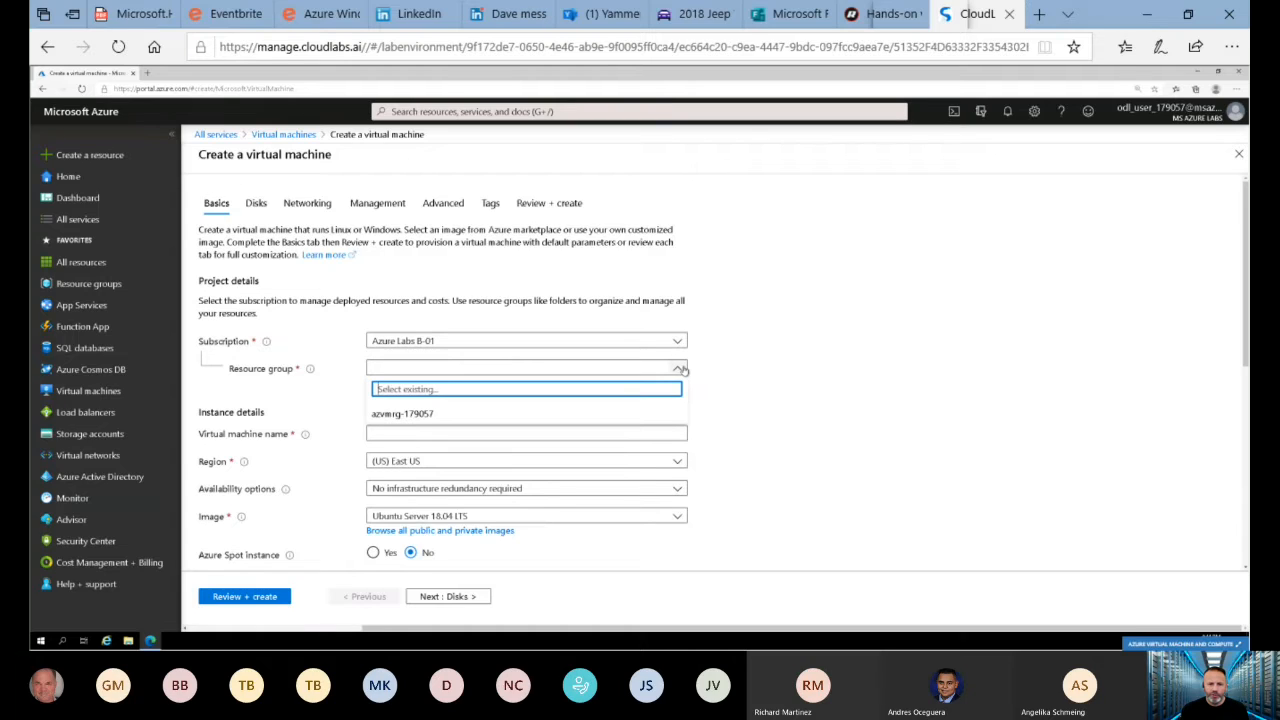
pyautogui.click(427, 420)
pyautogui.click(453, 434)
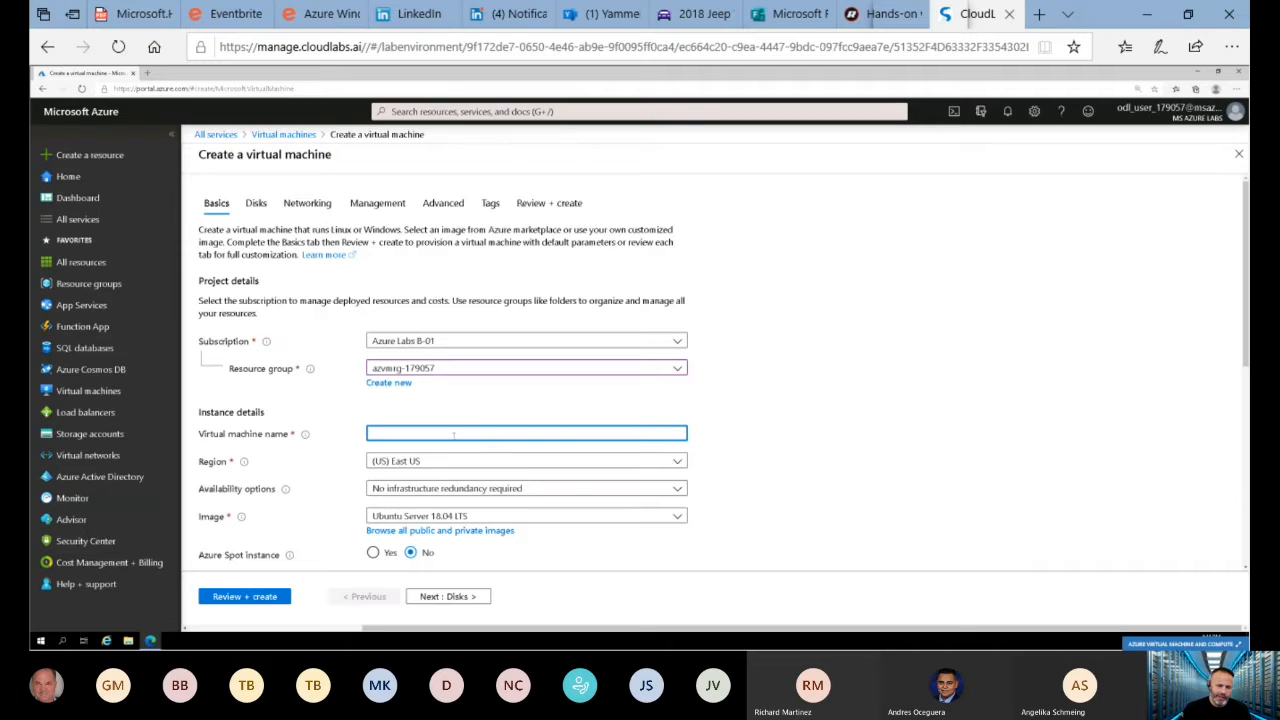
pyautogui.write('DEMOLABVM1')
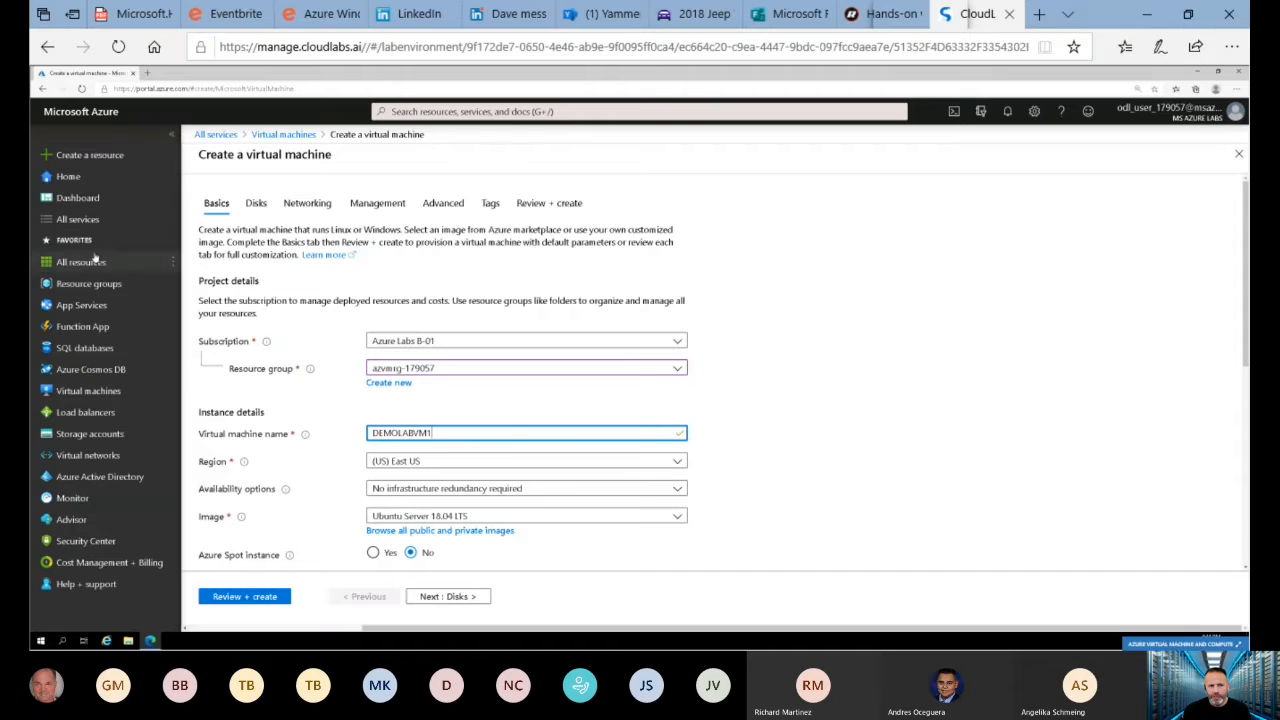
# Set the availability option to Availability set and choose the existing set demolabvset1.
pyautogui.moveTo(91, 263)
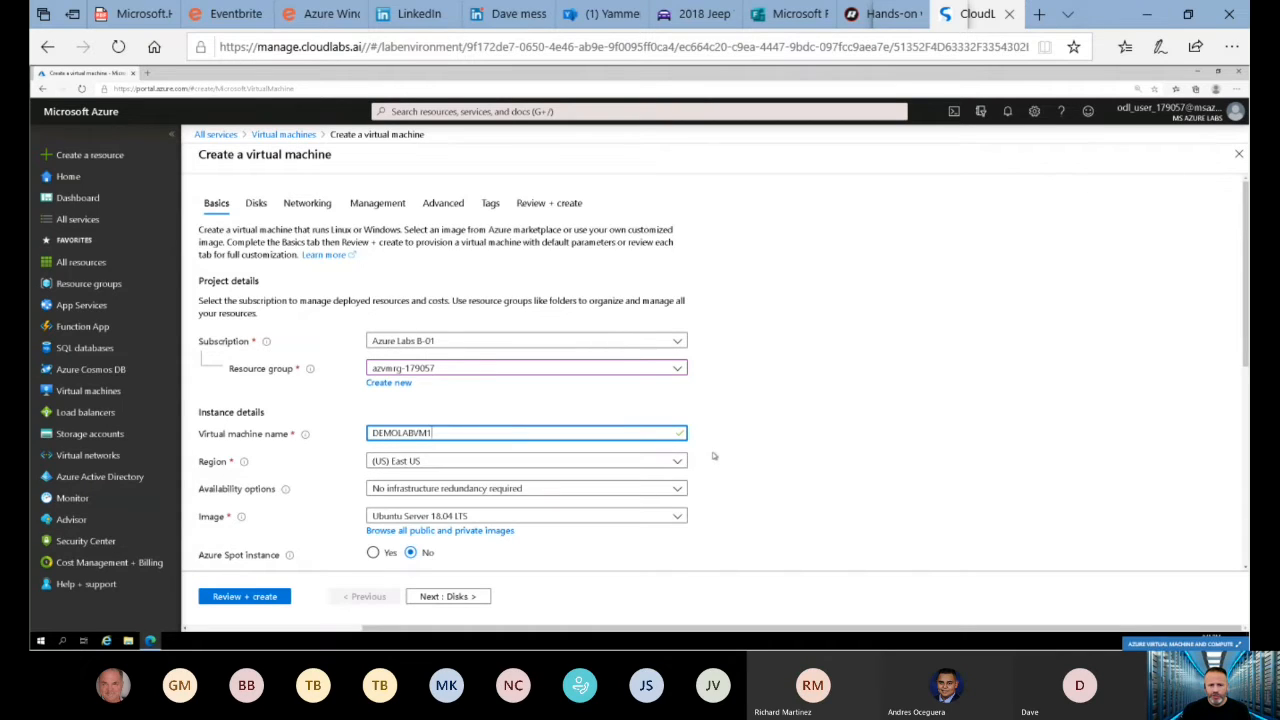
pyautogui.scroll(-2, 713, 453)
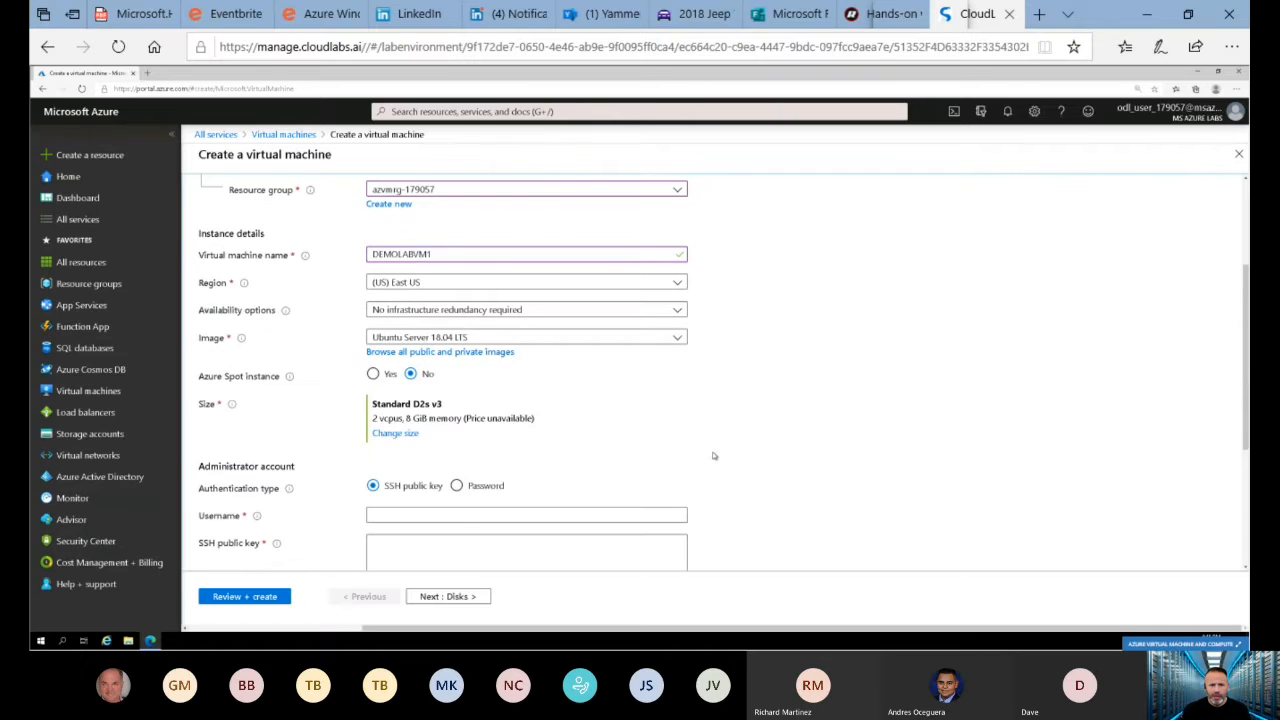
pyautogui.scroll(2, 700, 447)
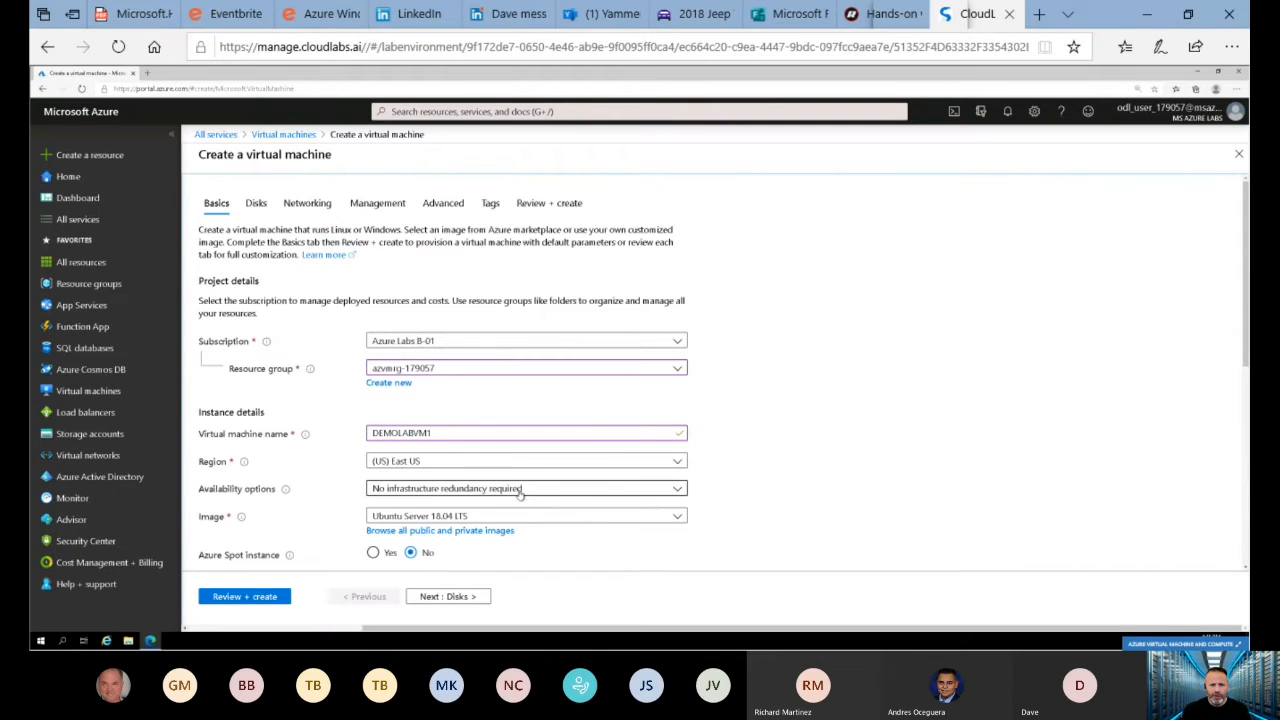
pyautogui.click(678, 489)
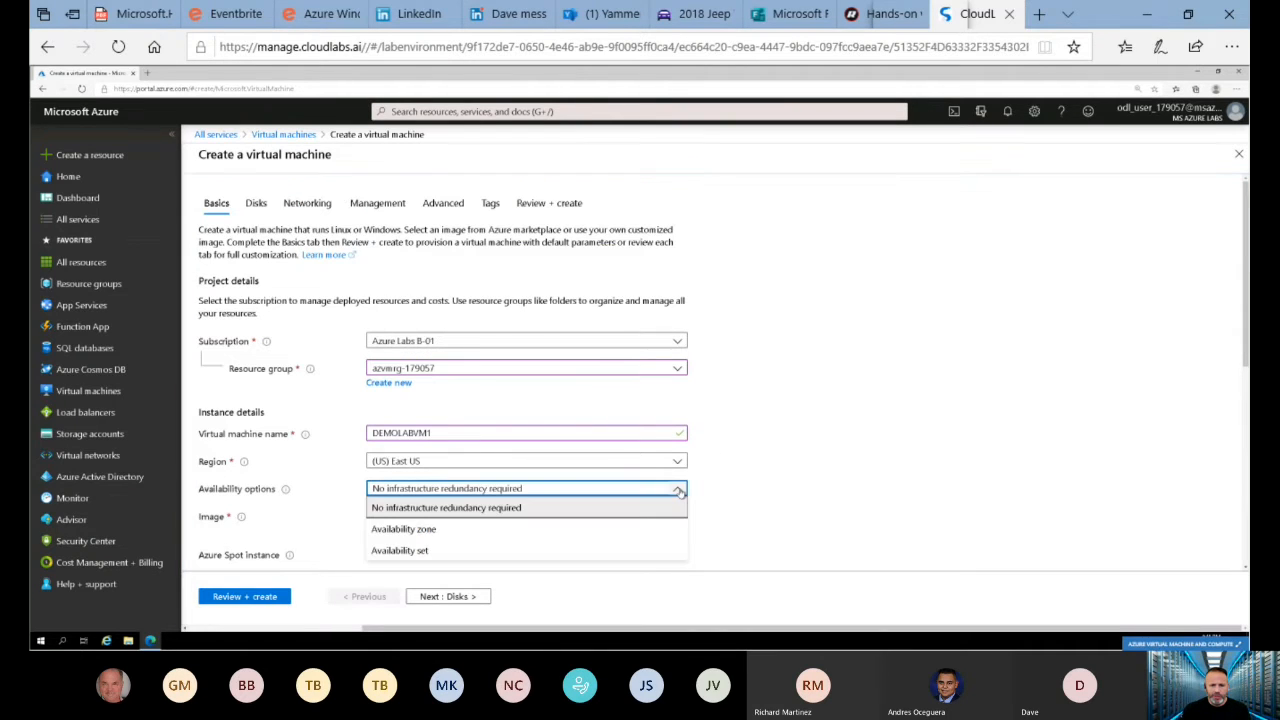
pyautogui.click(400, 552)
pyautogui.click(678, 516)
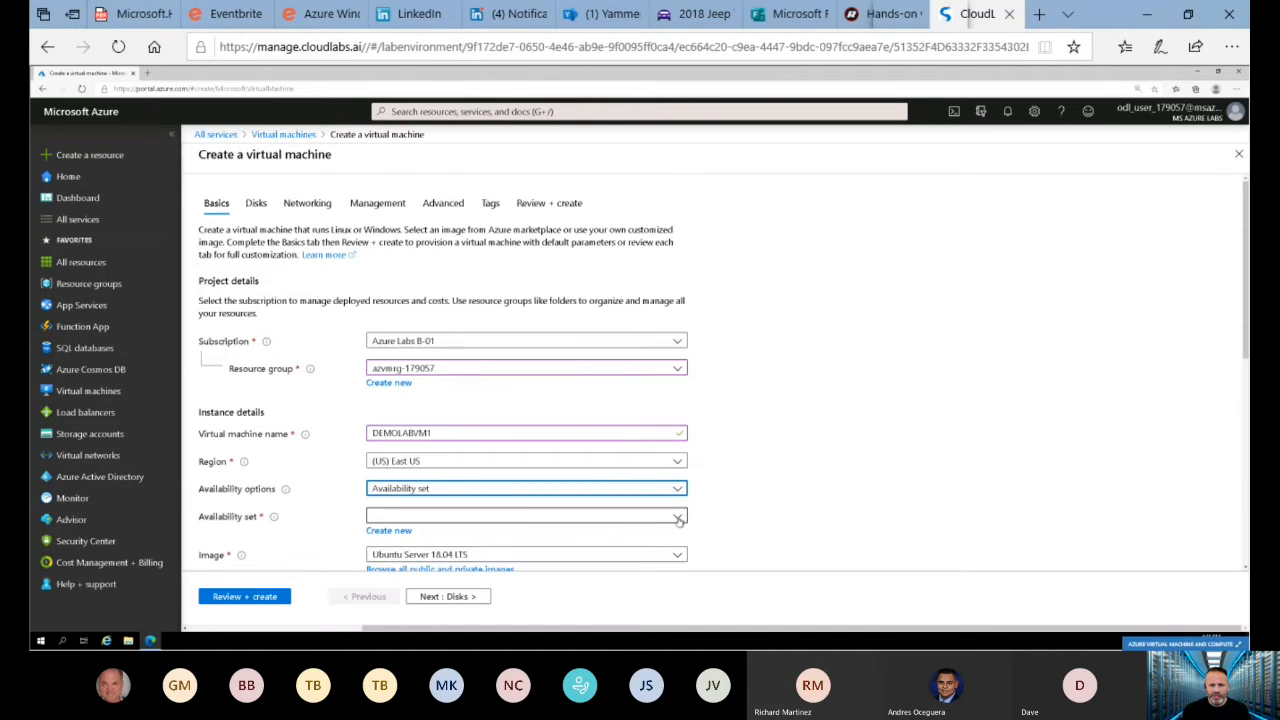
pyautogui.click(751, 516)
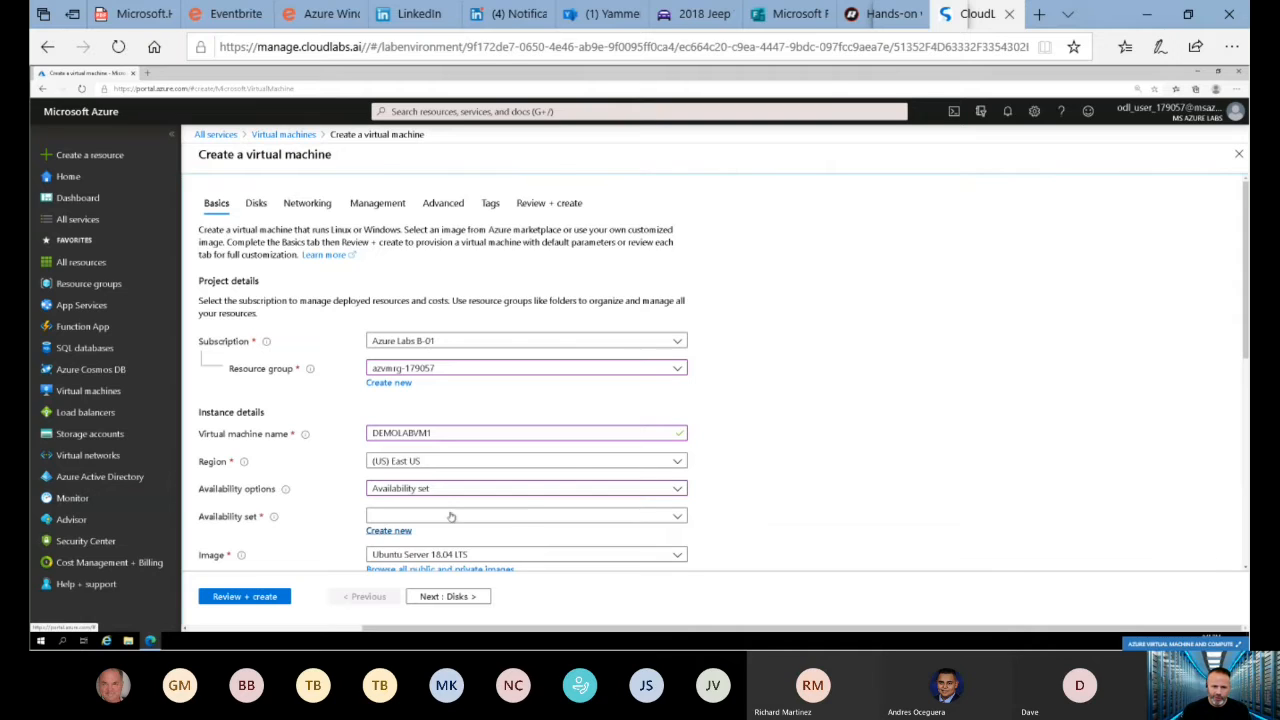
pyautogui.click(677, 517)
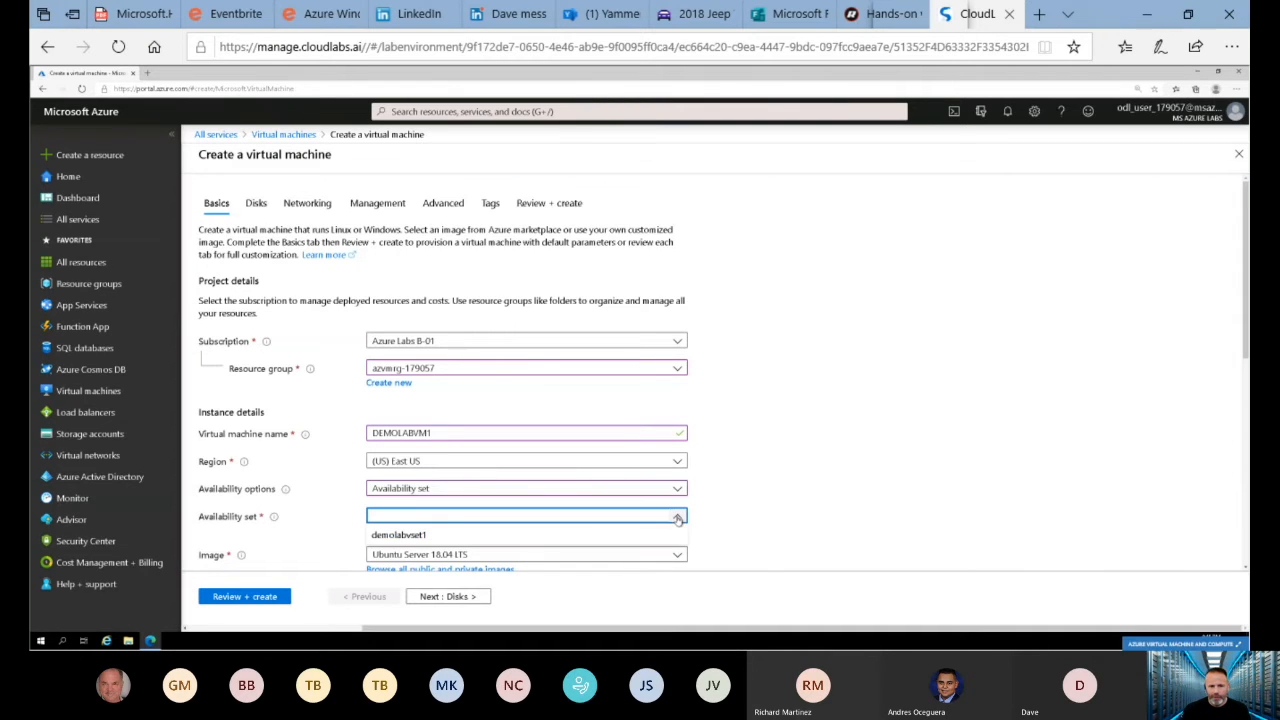
pyautogui.click(590, 533)
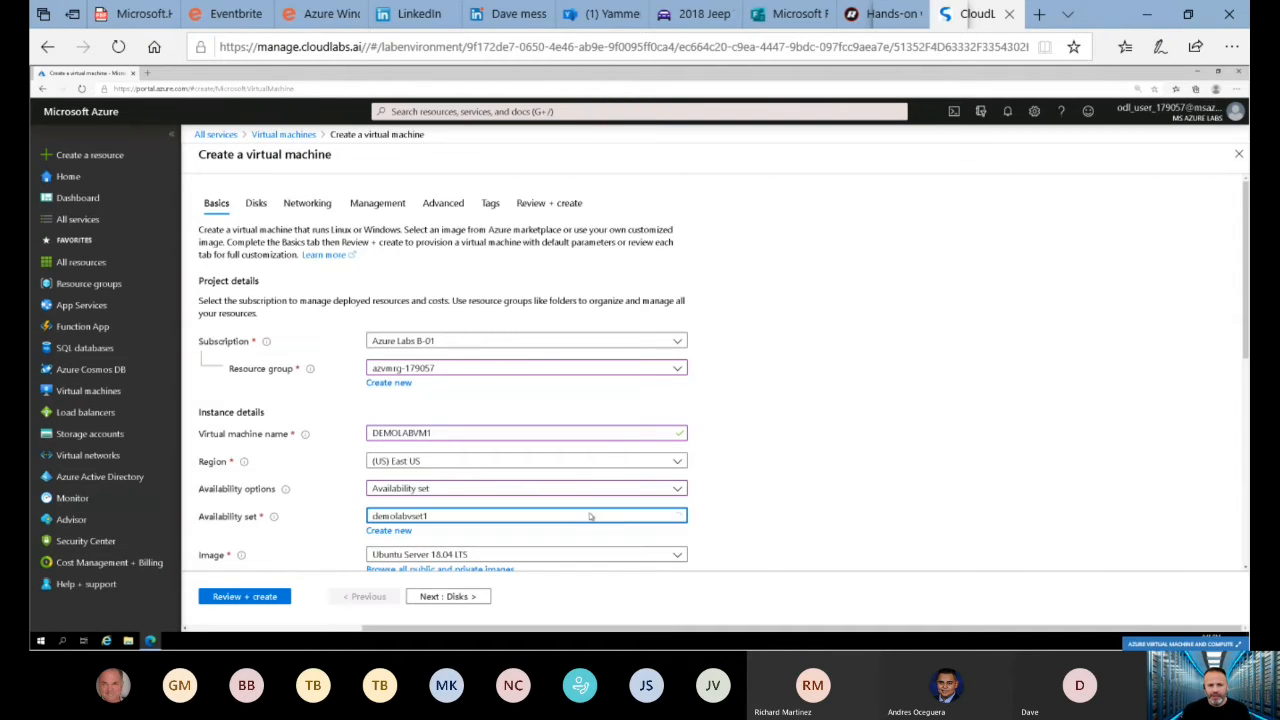
pyautogui.click(765, 507)
# Choose Windows Server 2019 Datacenter as the virtual machine's image.
pyautogui.scroll(-2, 765, 507)
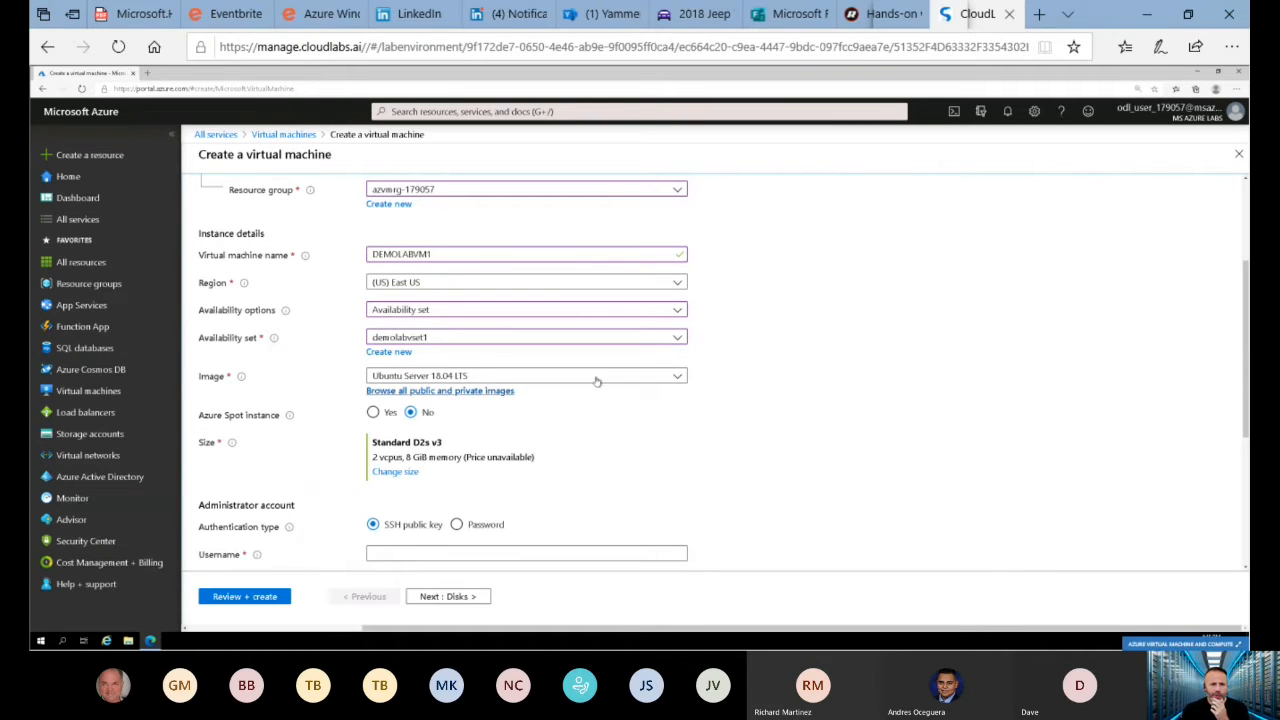
pyautogui.click(679, 377)
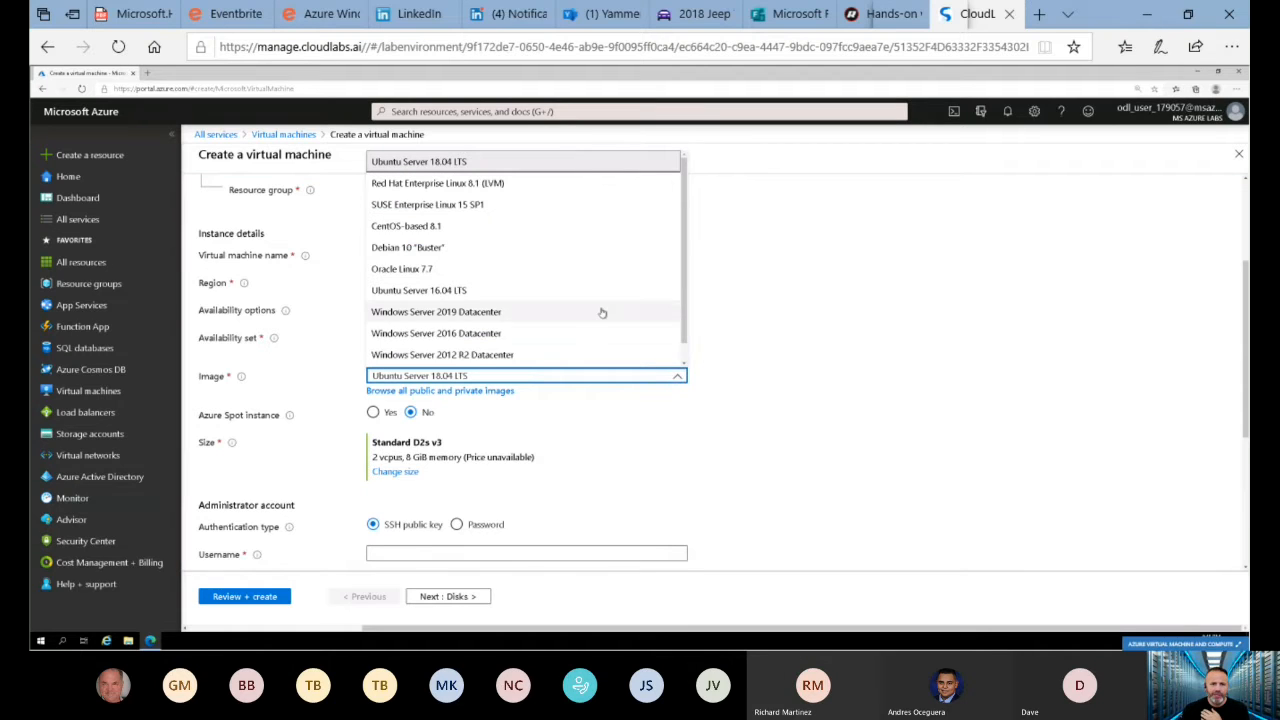
pyautogui.scroll(-1, 601, 312)
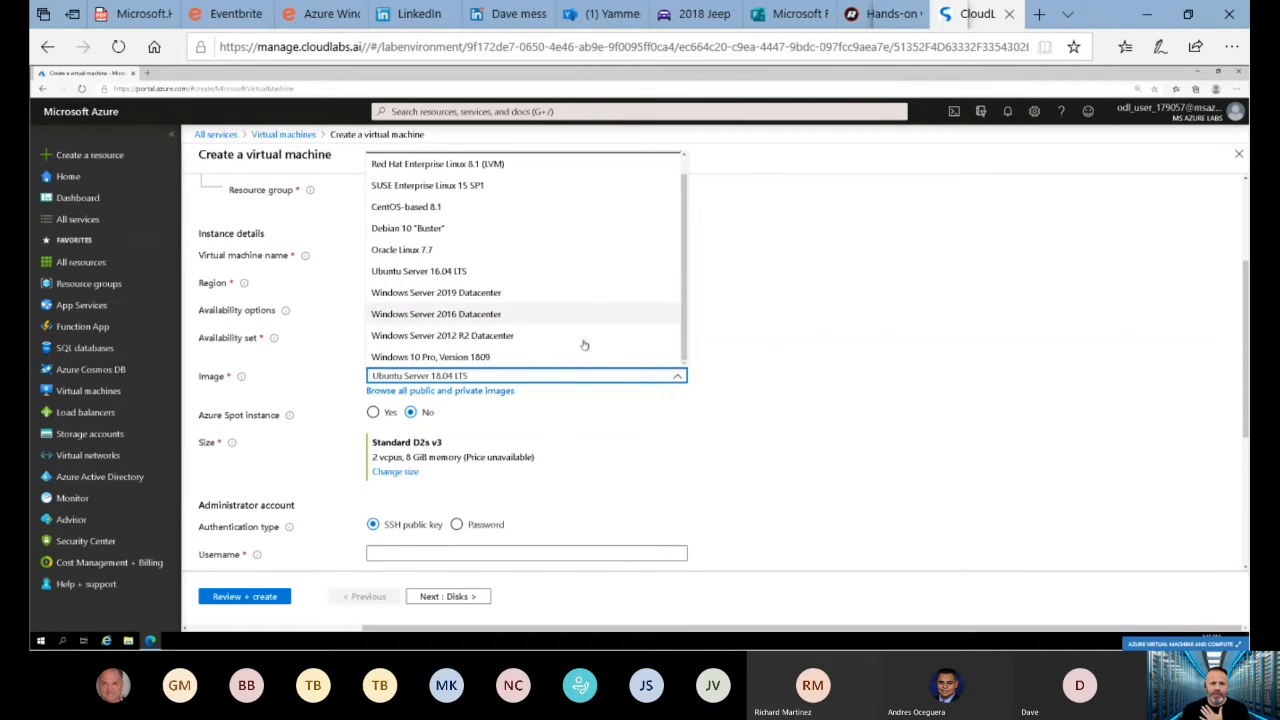
pyautogui.scroll(1, 568, 363)
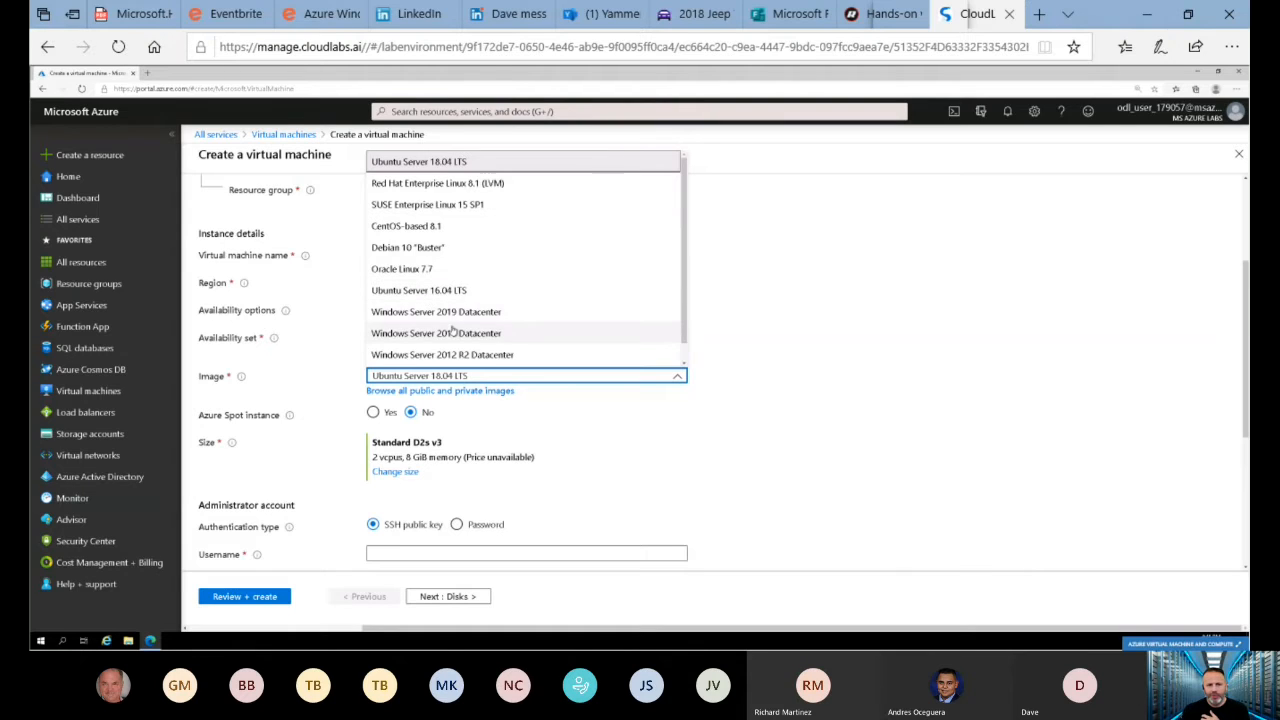
pyautogui.scroll(-1, 455, 332)
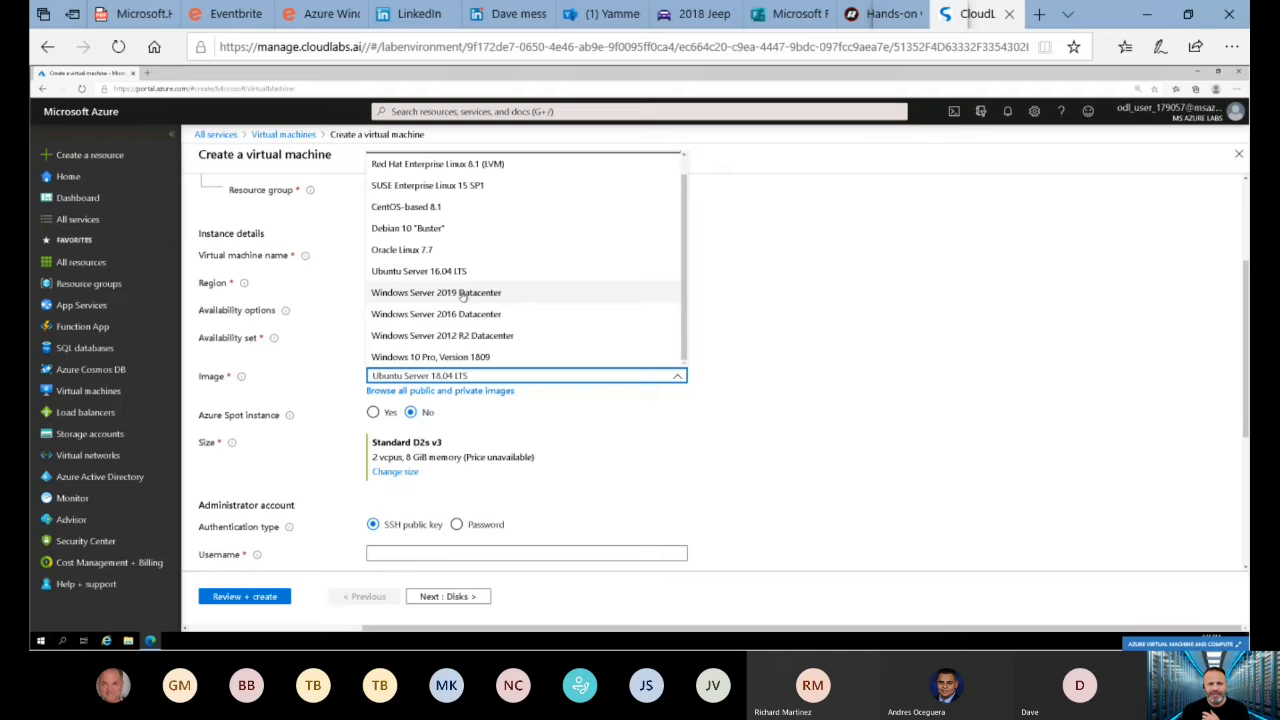
pyautogui.click(462, 292)
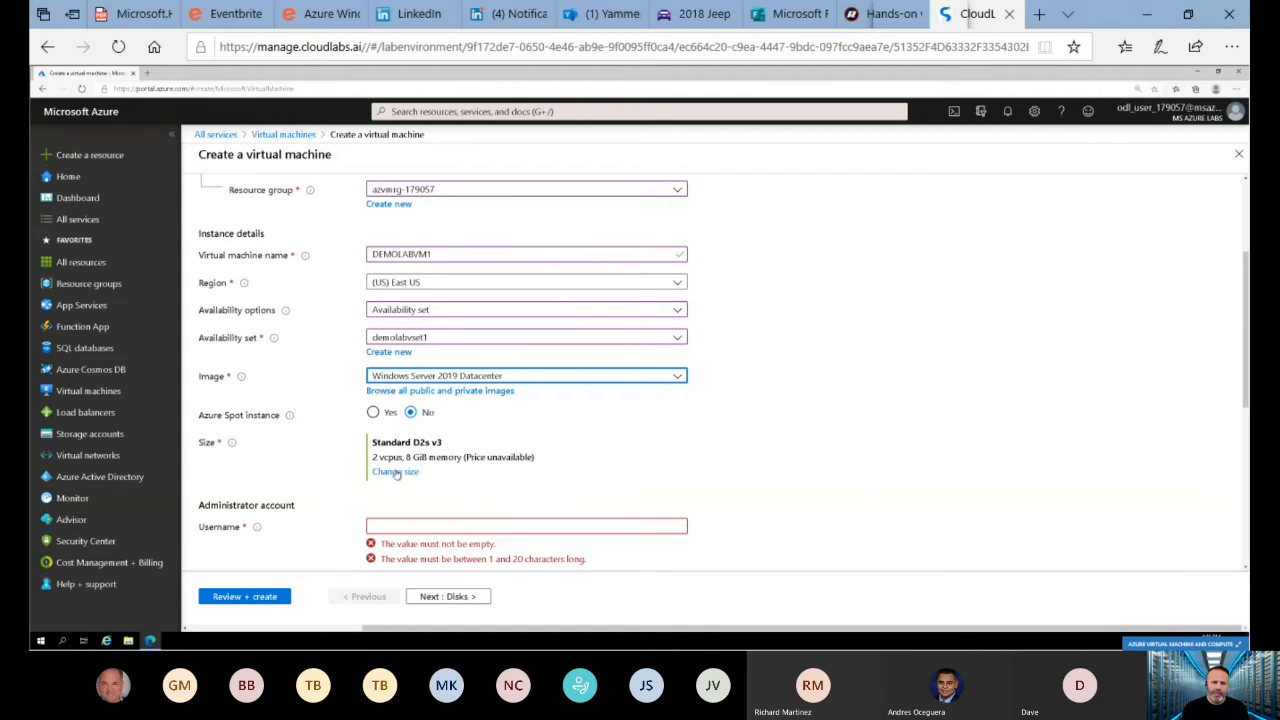
# Review the size and family filter options for VM sizes, and change the virtual machine's size to D4s_v3.
pyautogui.click(396, 472)
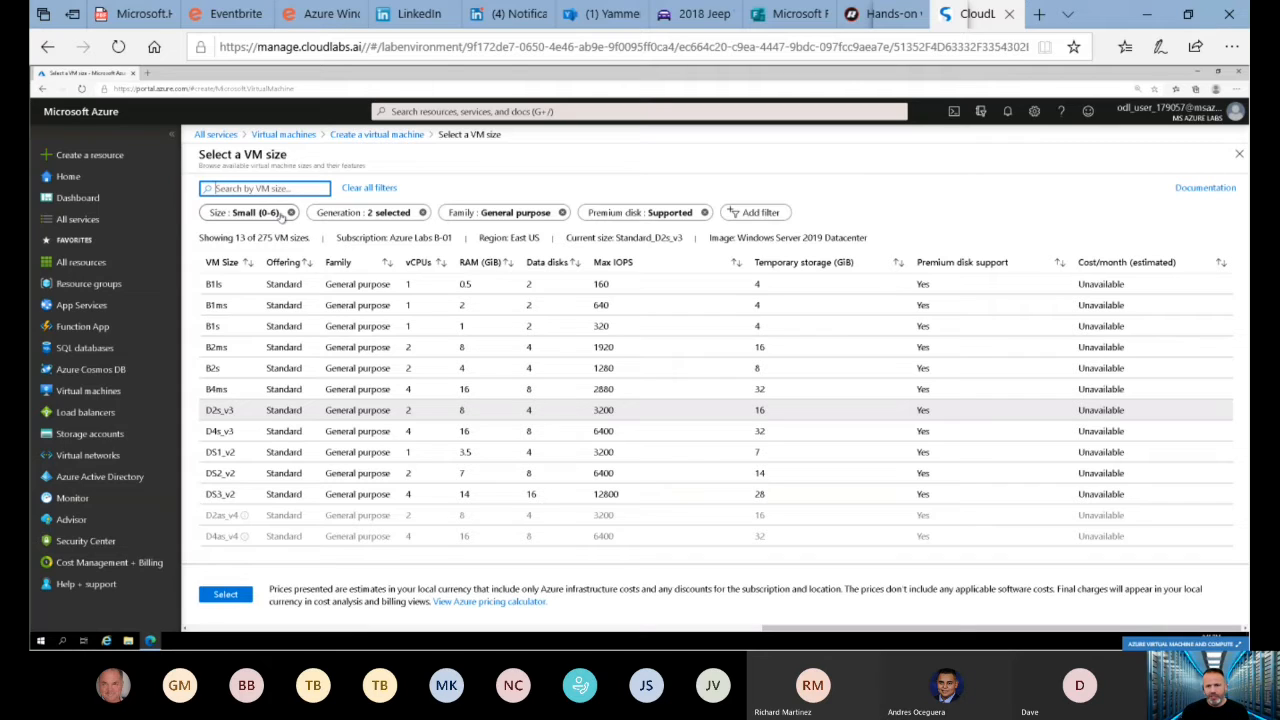
pyautogui.click(285, 213)
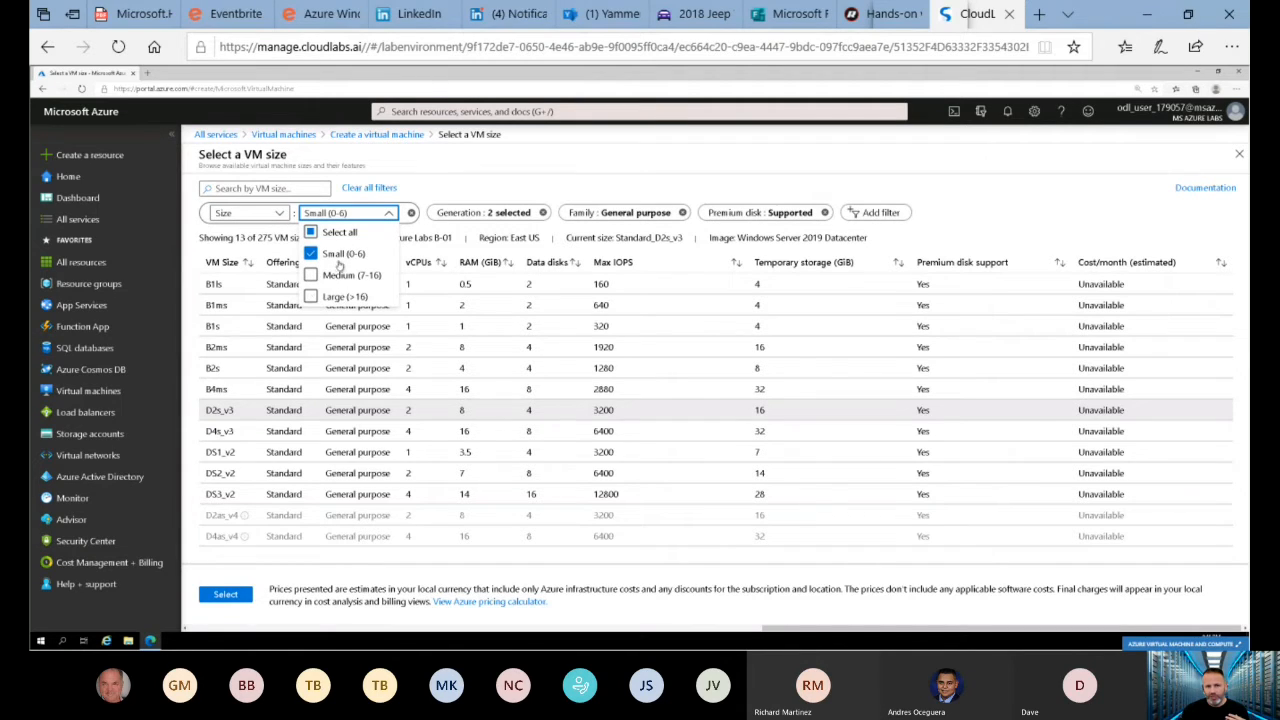
pyautogui.click(443, 190)
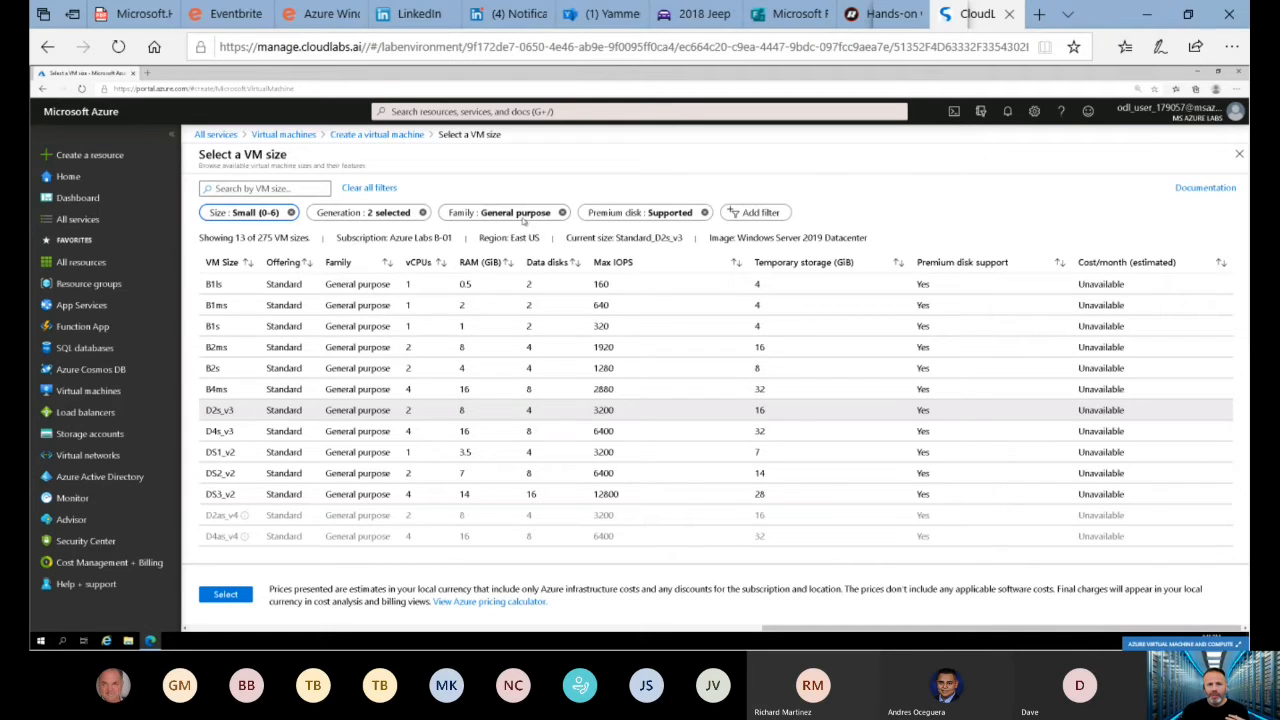
pyautogui.click(537, 214)
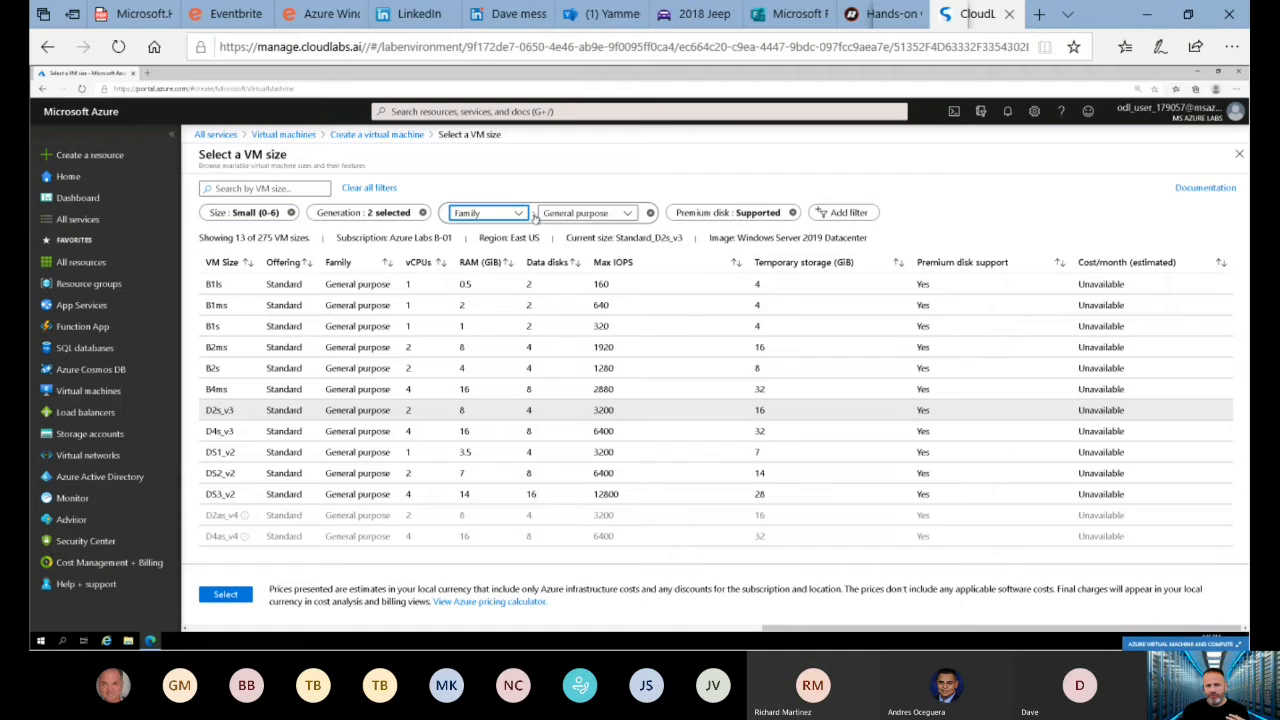
pyautogui.click(541, 214)
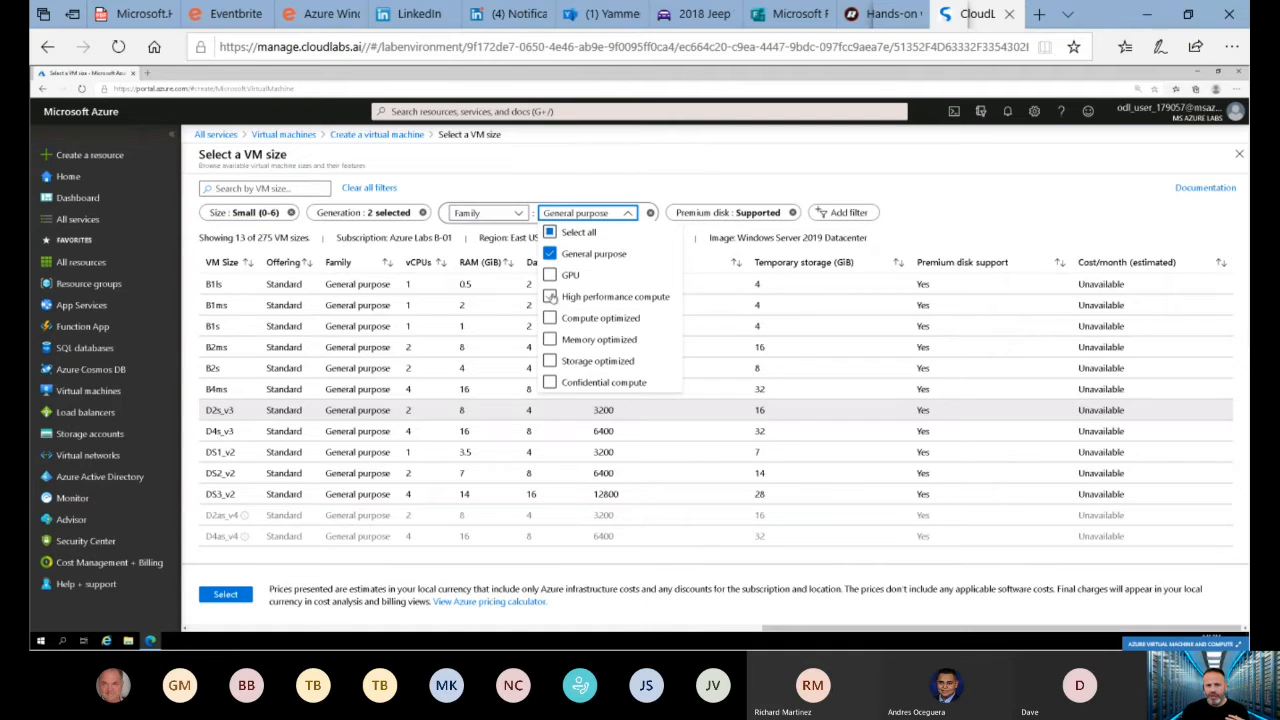
pyautogui.click(549, 386)
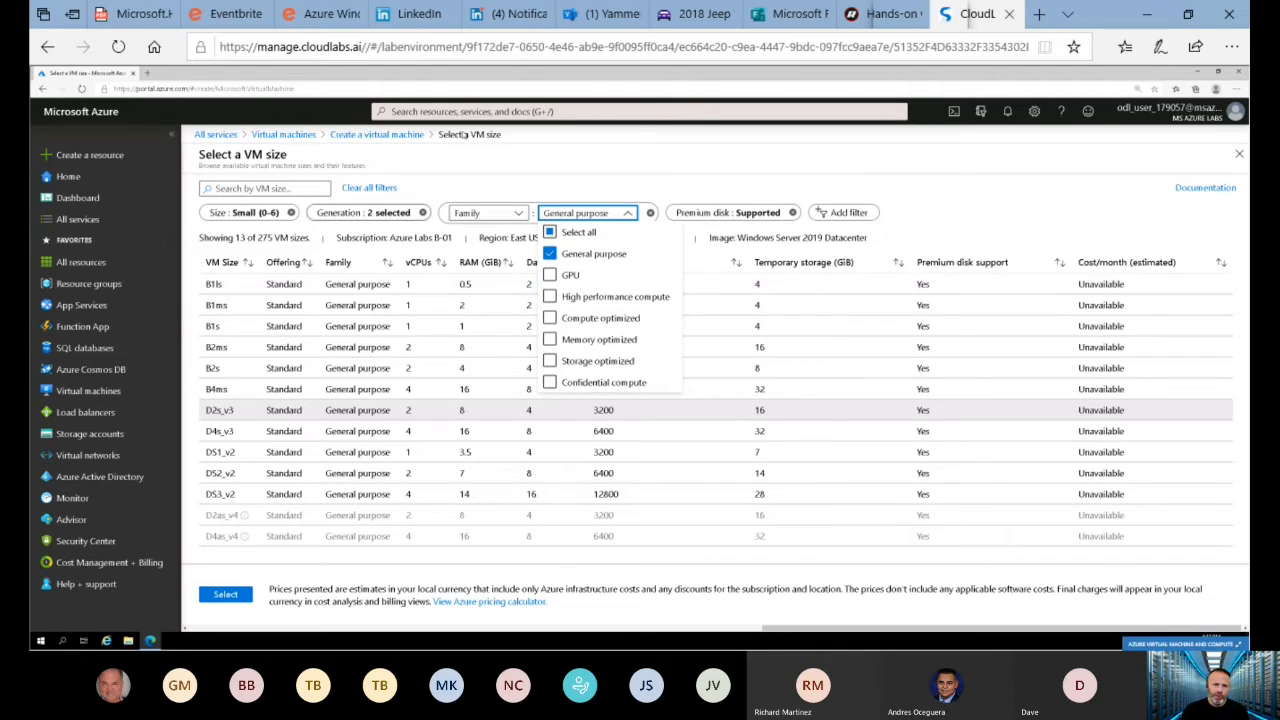
pyautogui.click(479, 161)
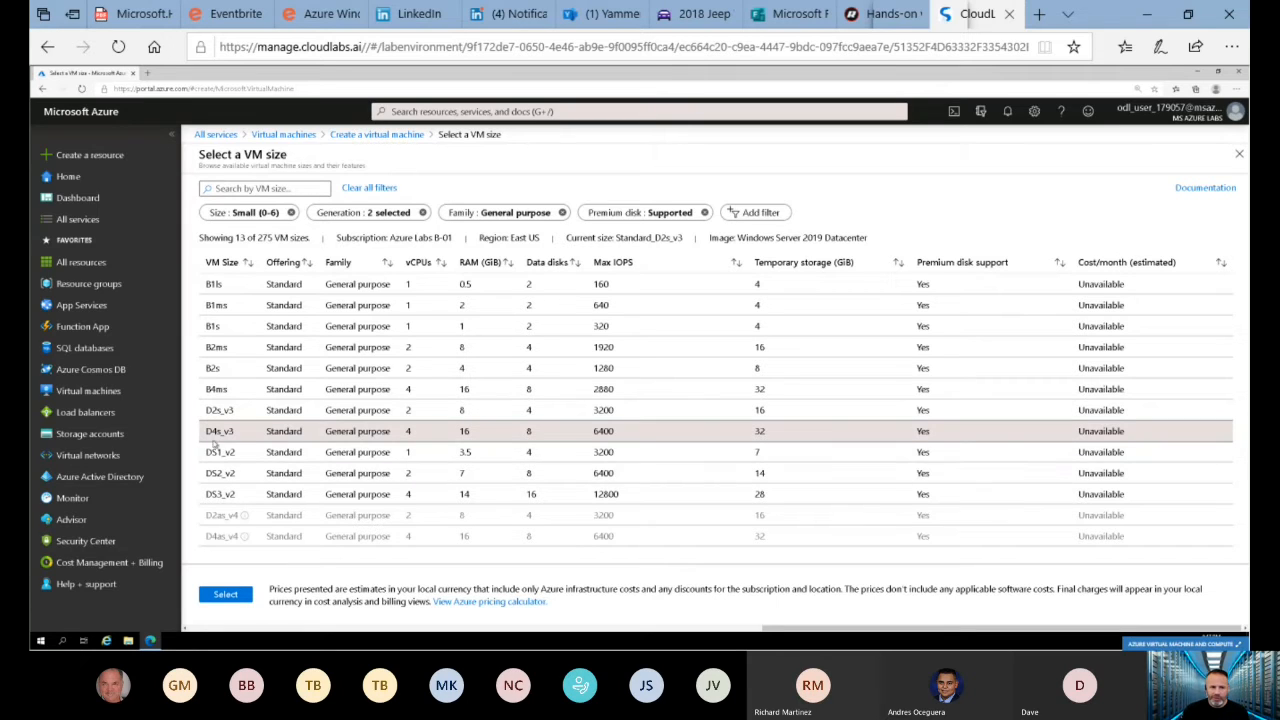
pyautogui.click(233, 597)
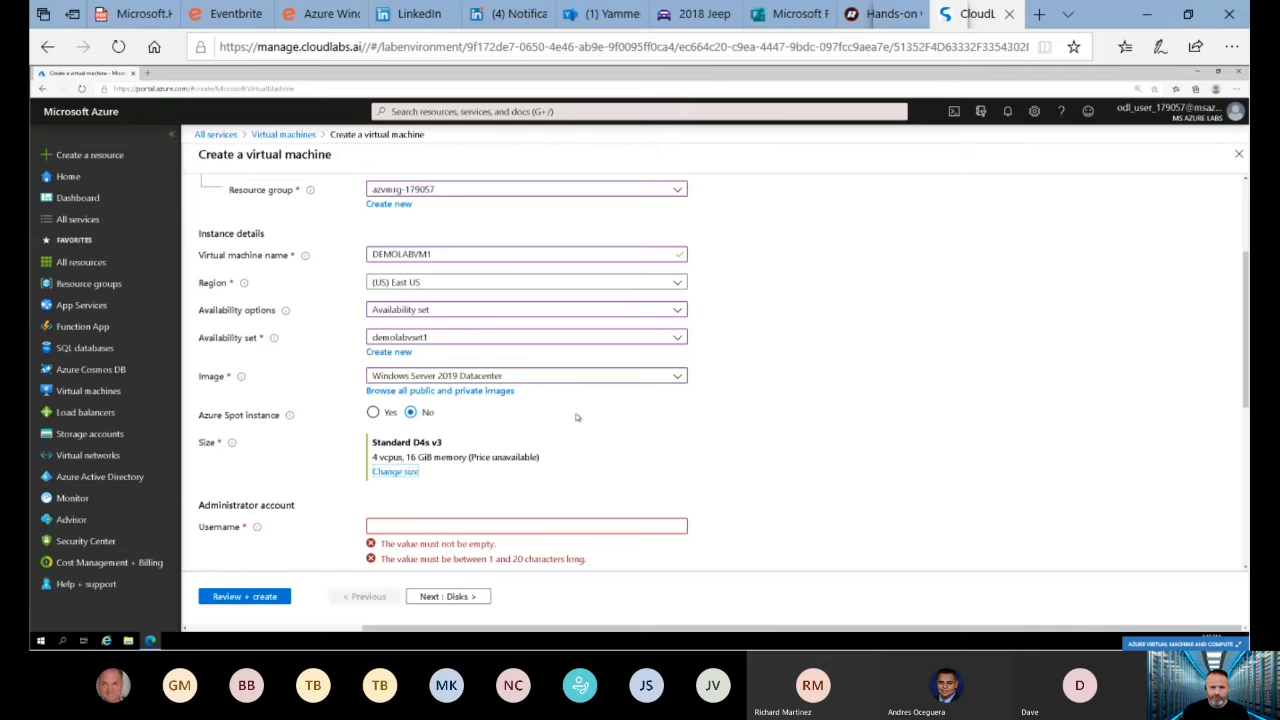
# Enter demouser as the administrator account's username.
pyautogui.scroll(-4, 576, 441)
pyautogui.scroll(2, 576, 441)
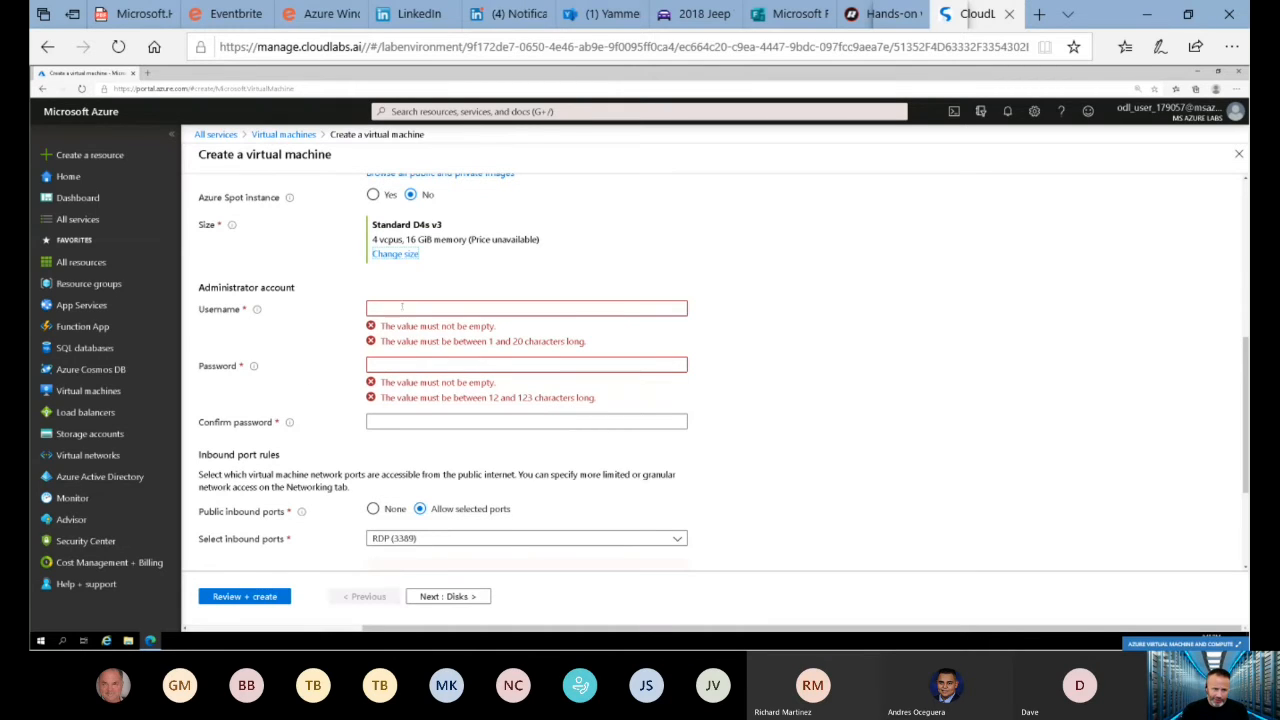
pyautogui.click(400, 308)
pyautogui.write('DEMO')
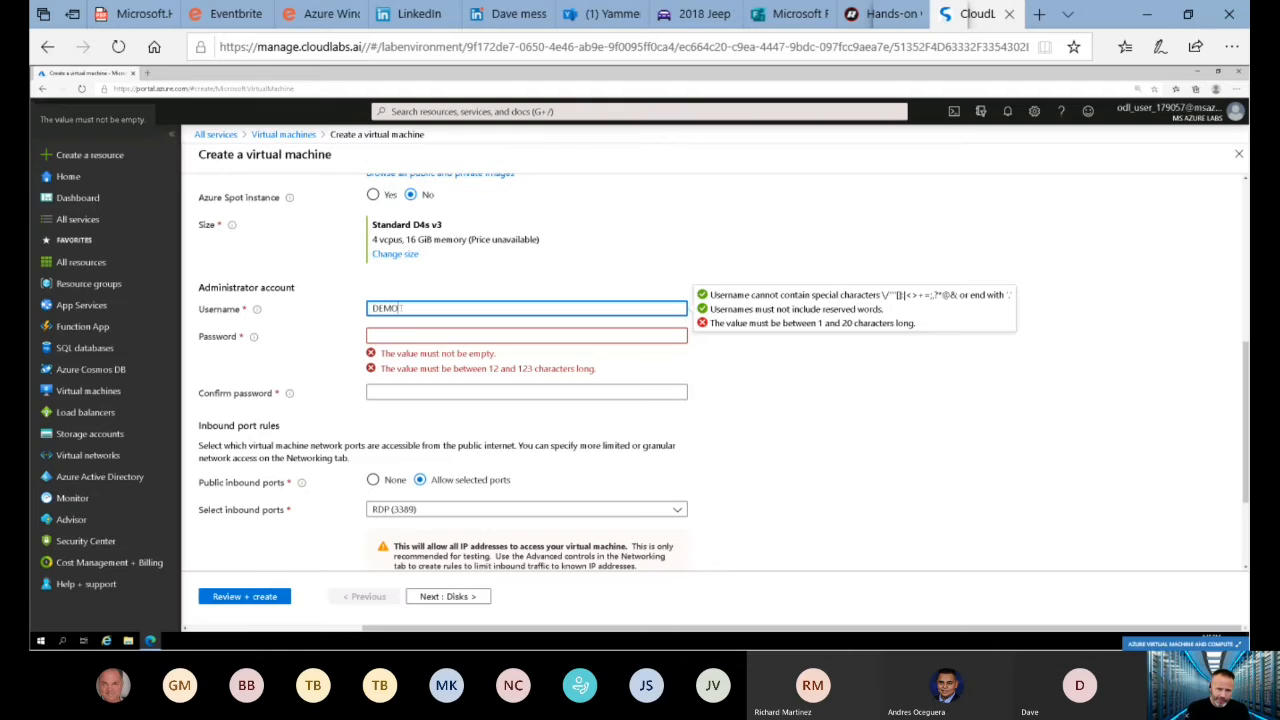
pyautogui.press('BackSpace')
pyautogui.press('BackSpace')
pyautogui.press('BackSpace')
pyautogui.press('BackSpace')
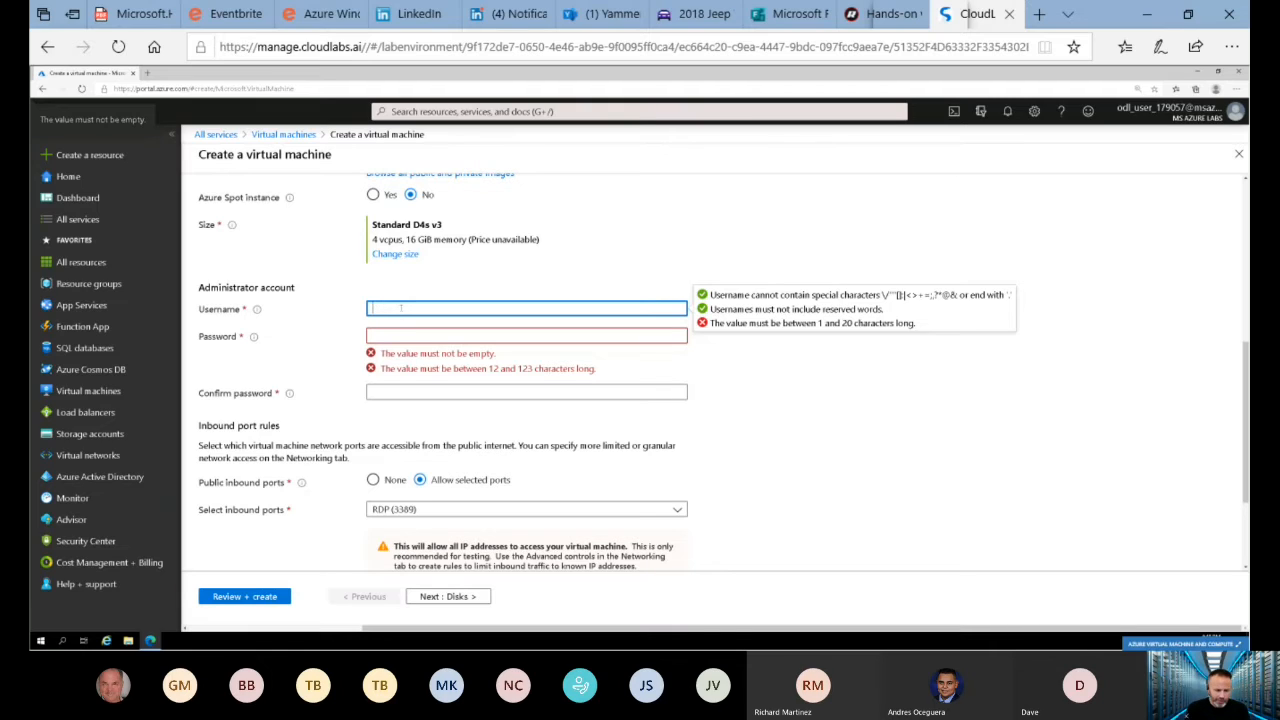
pyautogui.write('demo')
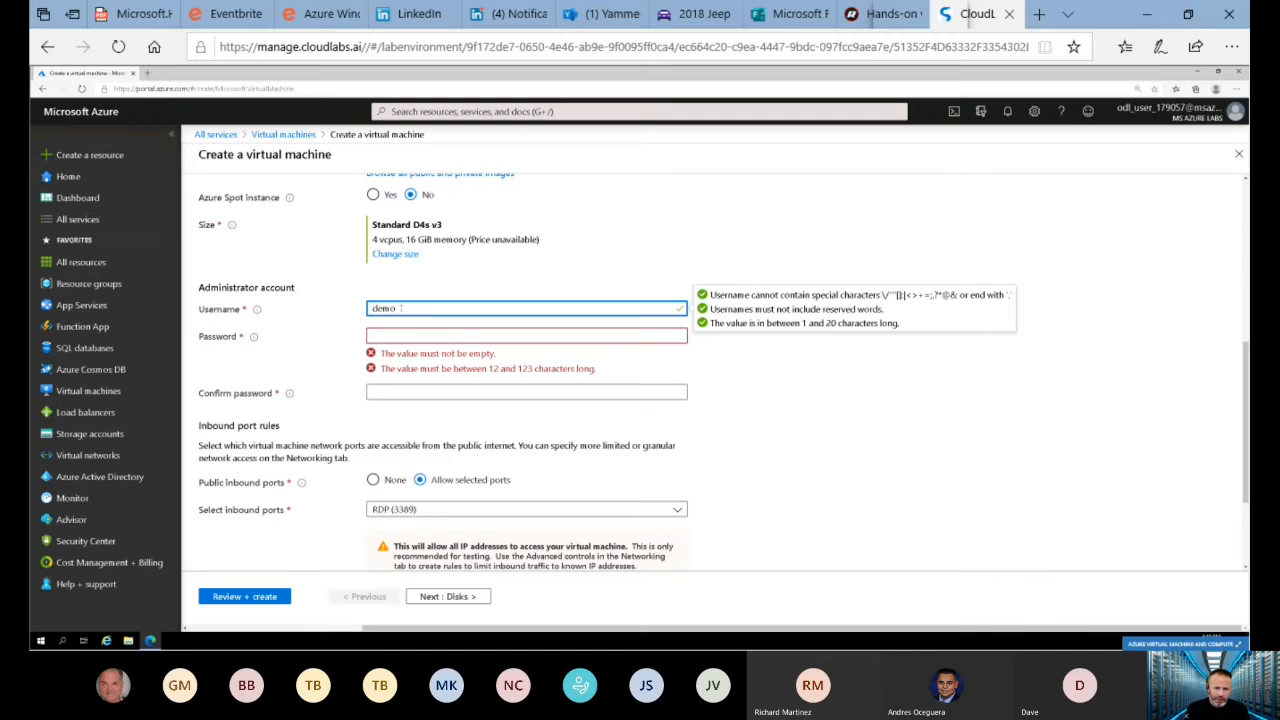
pyautogui.write('user')
# Enter the administrator account's password for the virtual machine, meeting the length and complexity rules.
pyautogui.press('Tab')
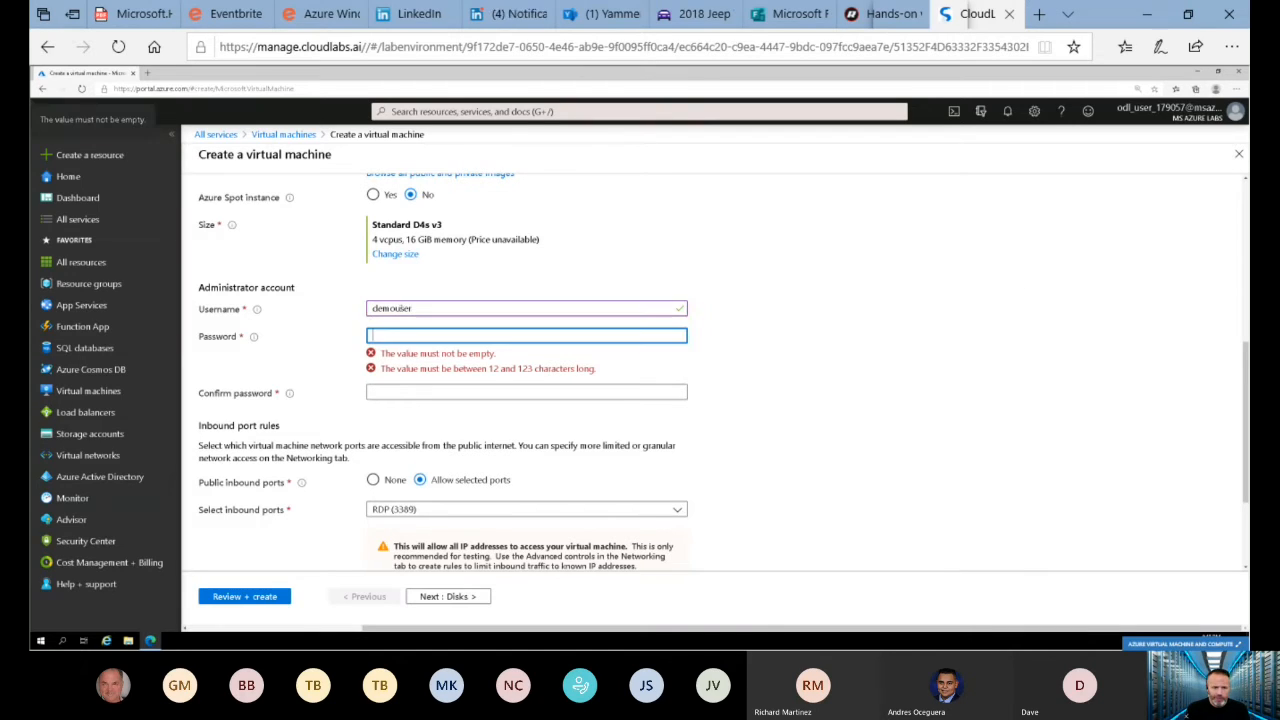
pyautogui.write('••••')
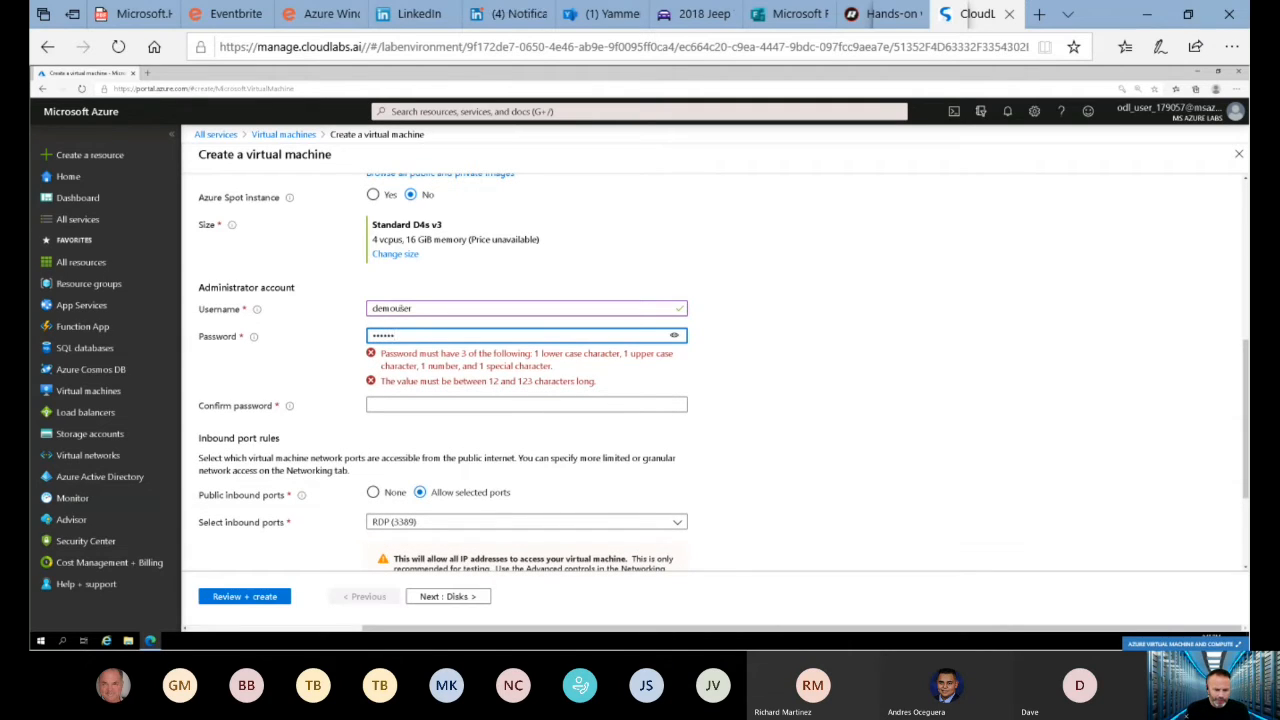
pyautogui.press('BackSpace')
pyautogui.press('BackSpace')
pyautogui.press('BackSpace')
pyautogui.press('BackSpace')
pyautogui.press('BackSpace')
pyautogui.press('BackSpace')
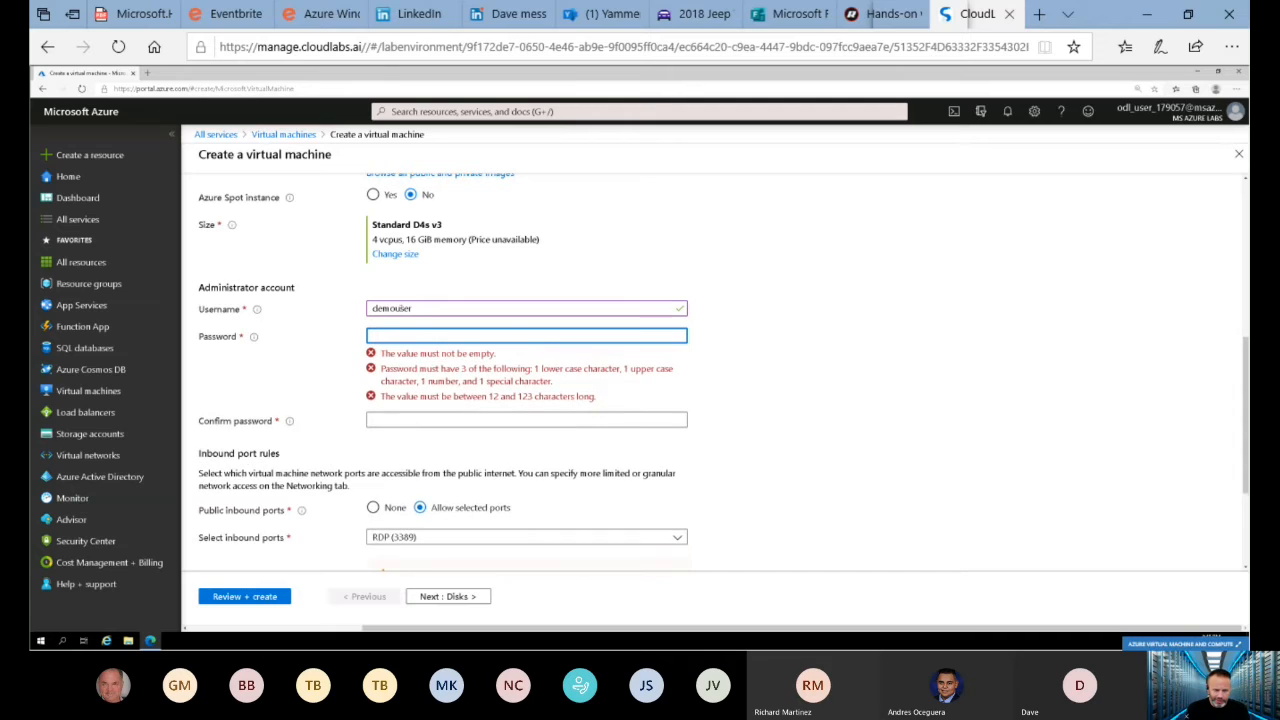
pyautogui.write('••••••••••')
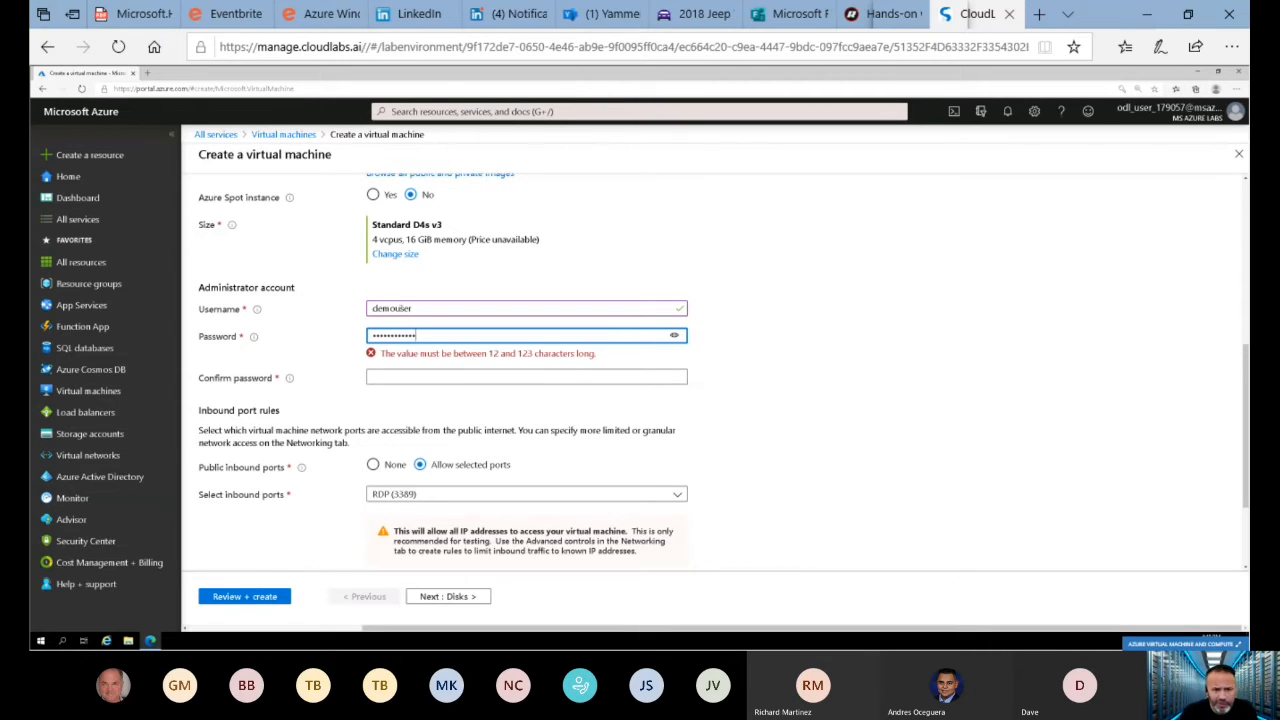
pyautogui.write('•')
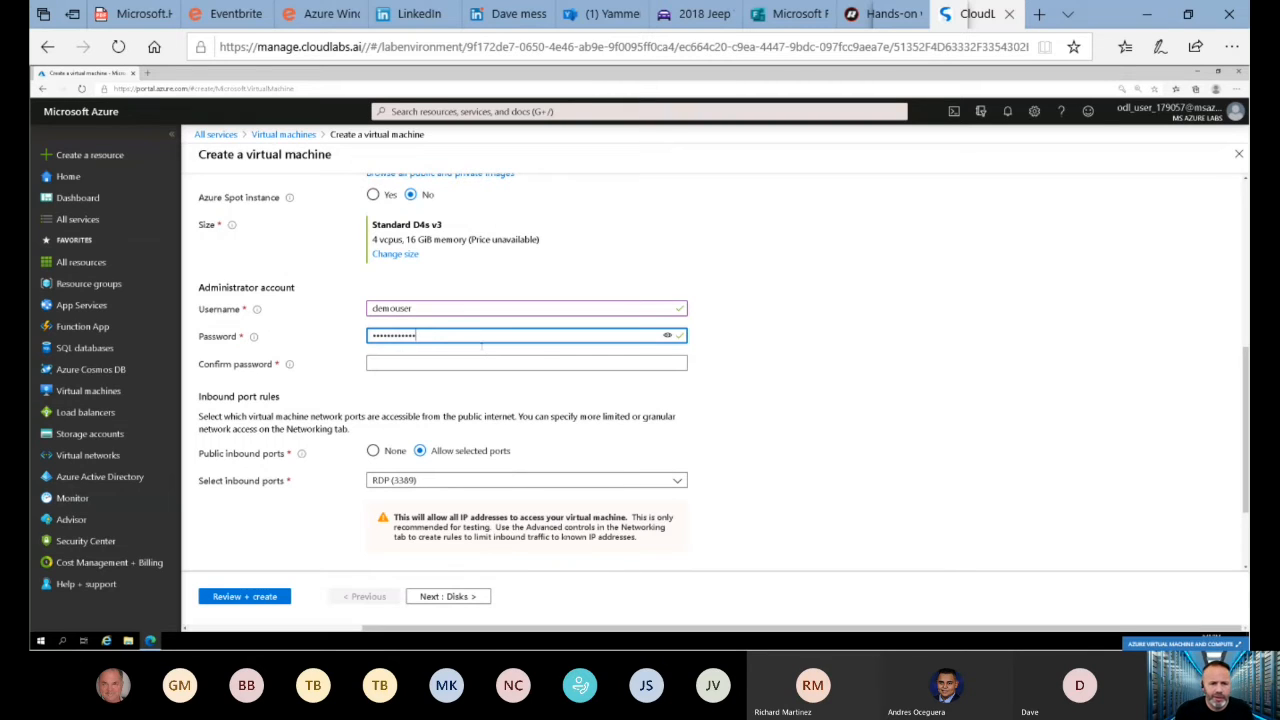
# Re-enter the administrator password in the confirmation field, and toggle its visibility to check the entry.
pyautogui.press('Tab')
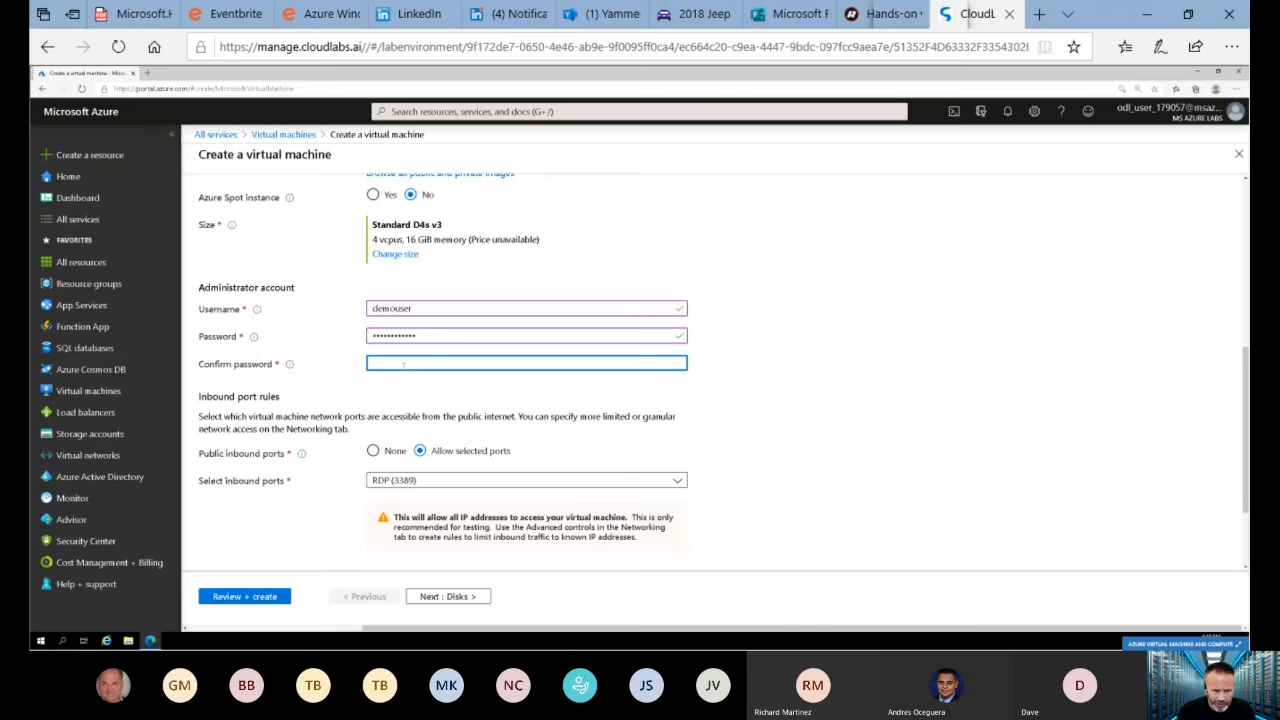
pyautogui.write('*****')
pyautogui.press('BackSpace')
pyautogui.press('BackSpace')
pyautogui.press('BackSpace')
pyautogui.press('BackSpace')
pyautogui.press('BackSpace')
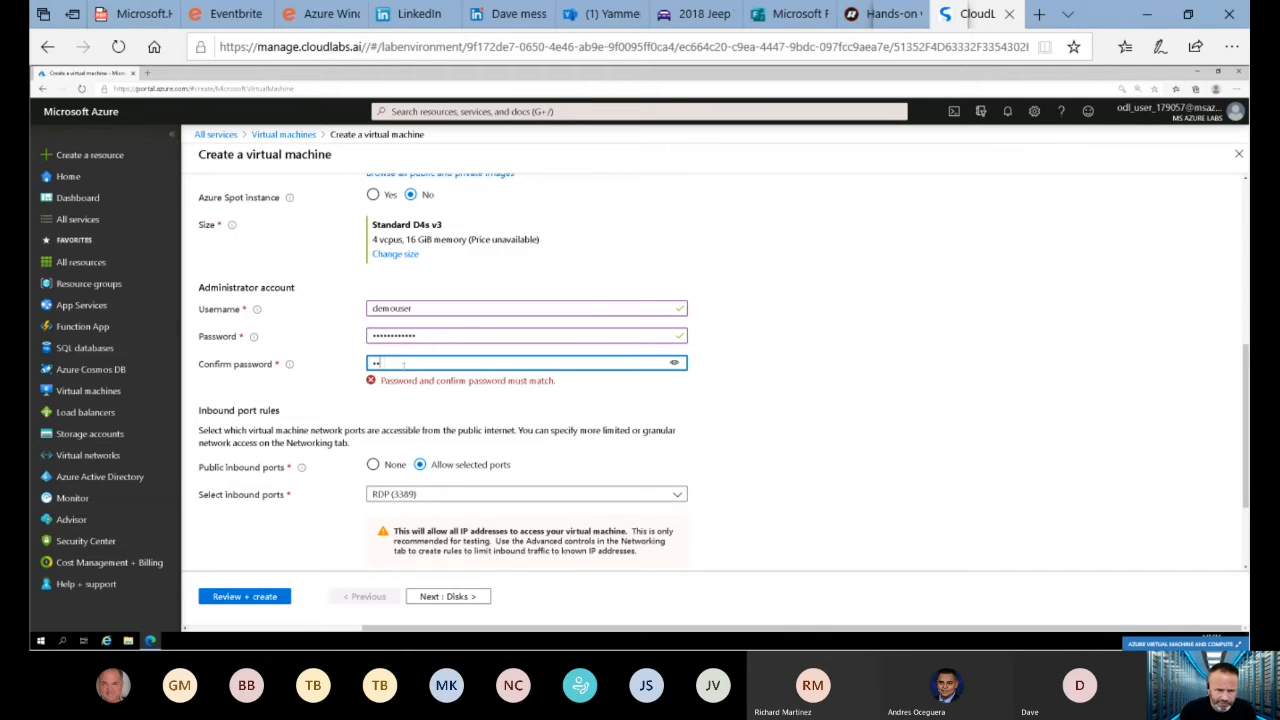
pyautogui.write('****')
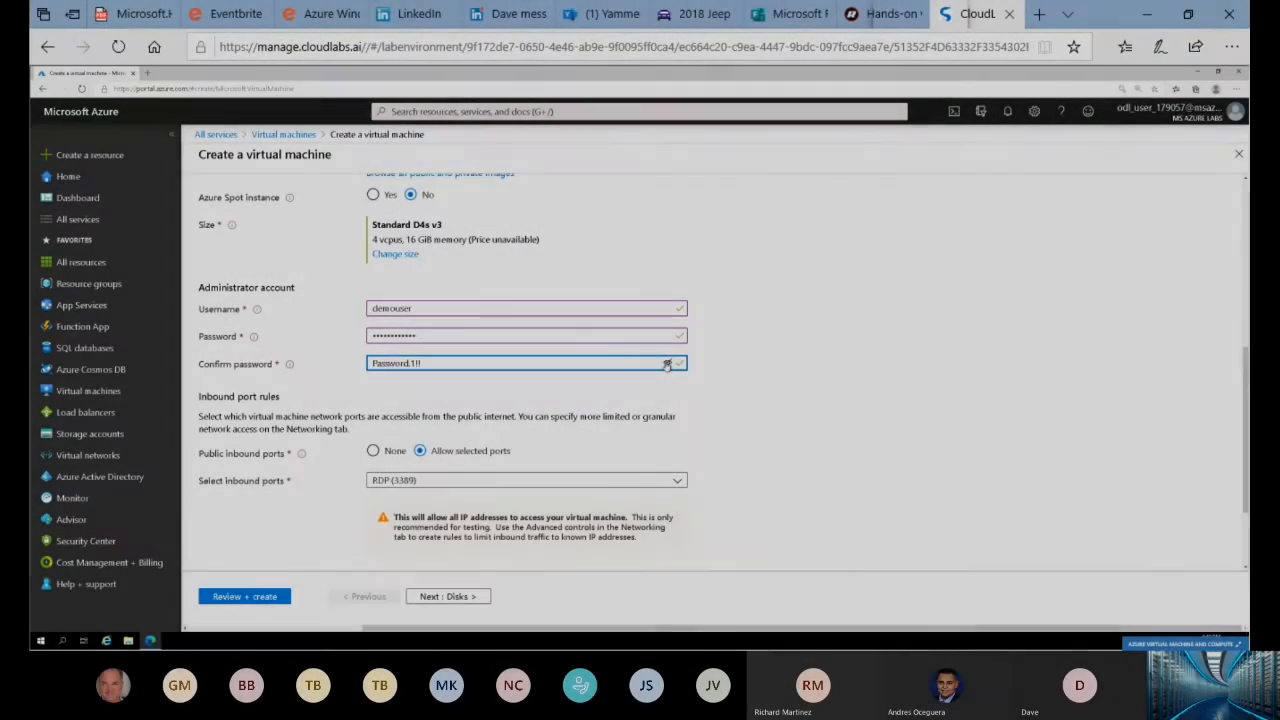
pyautogui.click(666, 364)
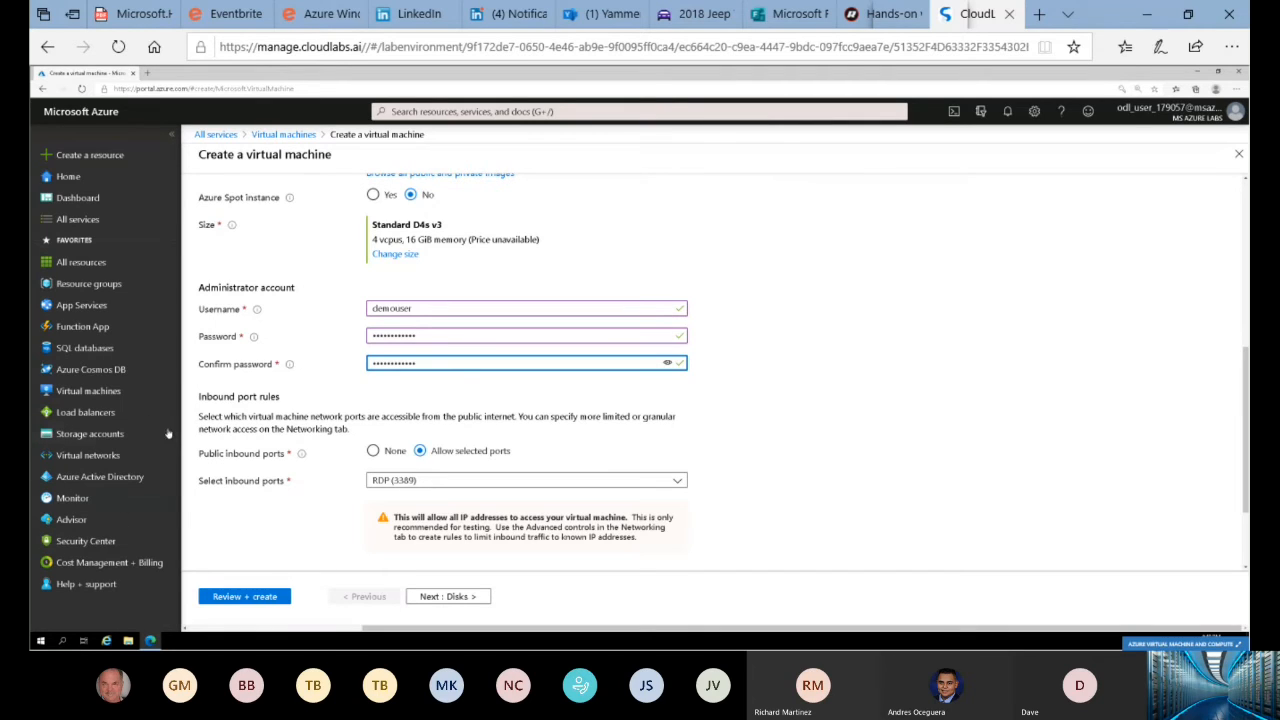
# Set the public inbound ports to None, and review the advanced options in the disk settings.
pyautogui.click(373, 455)
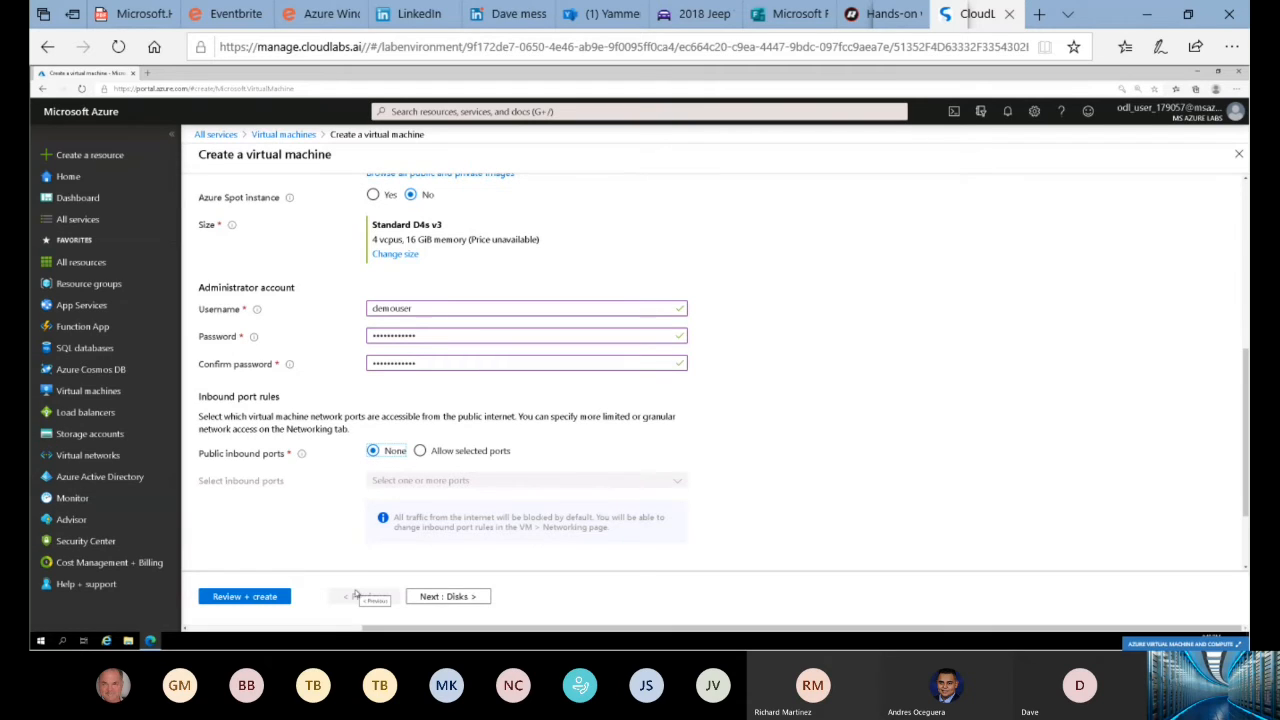
pyautogui.click(421, 597)
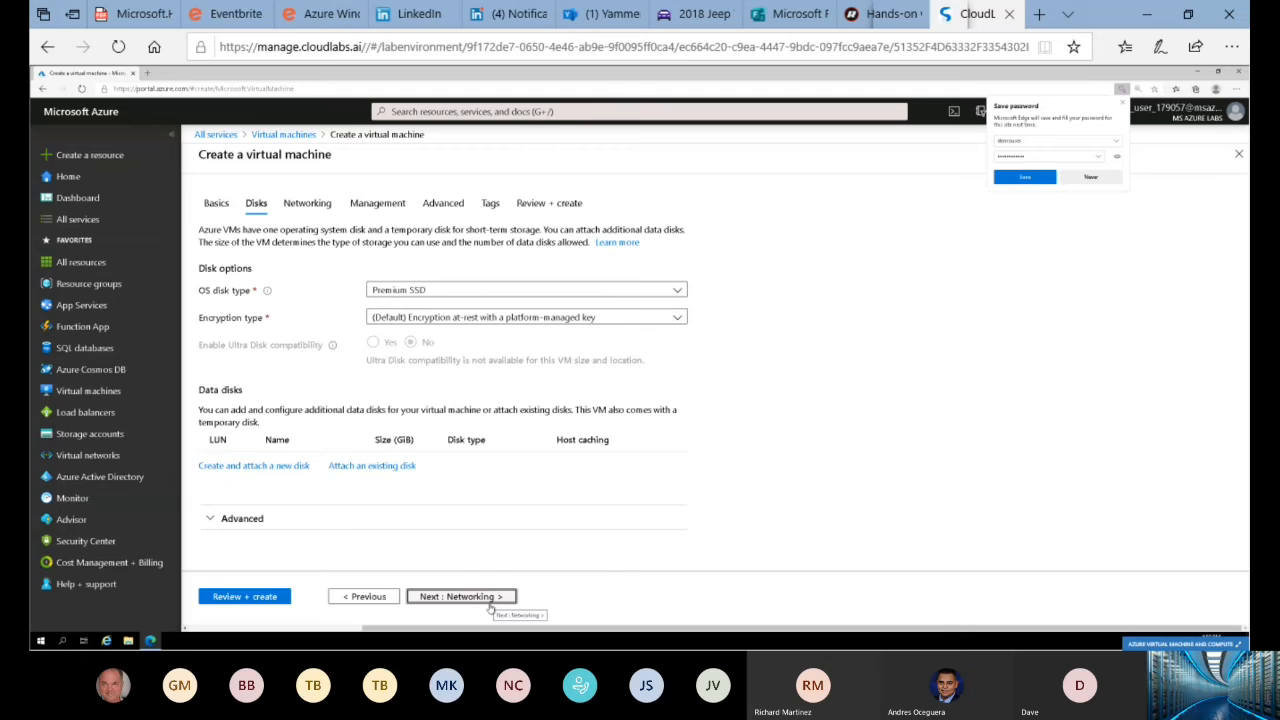
pyautogui.click(229, 522)
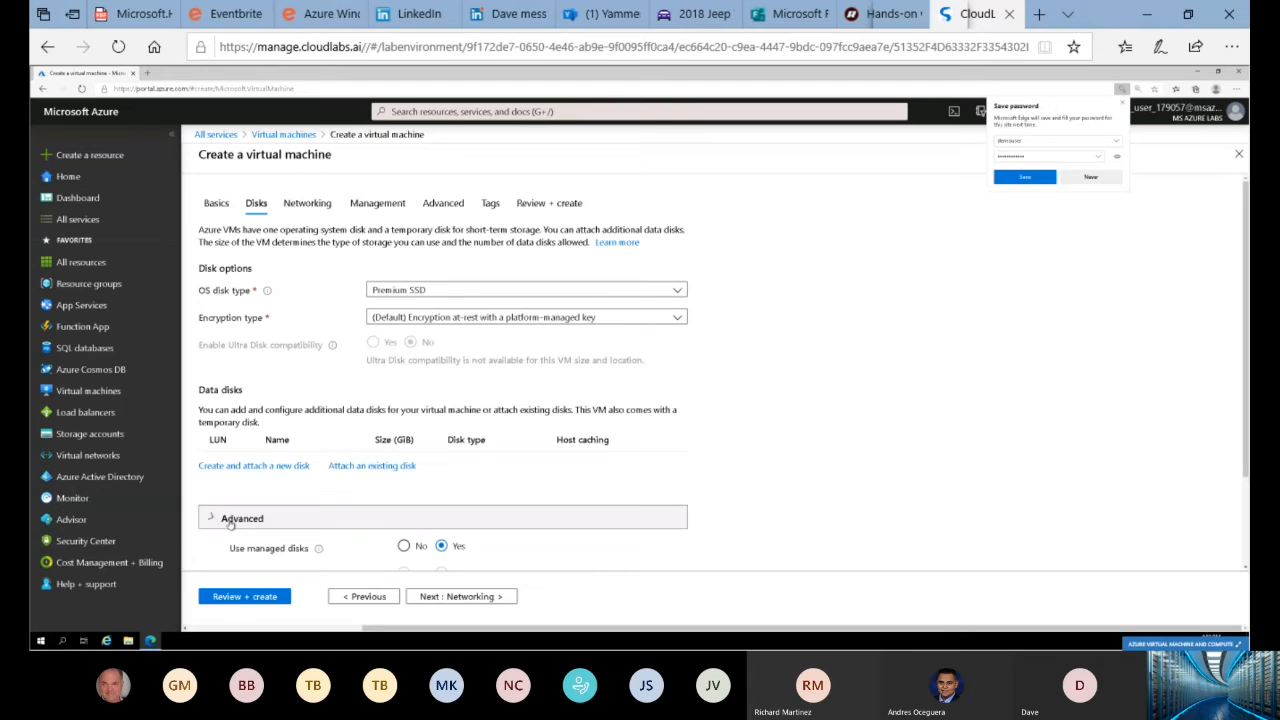
pyautogui.scroll(-1, 229, 522)
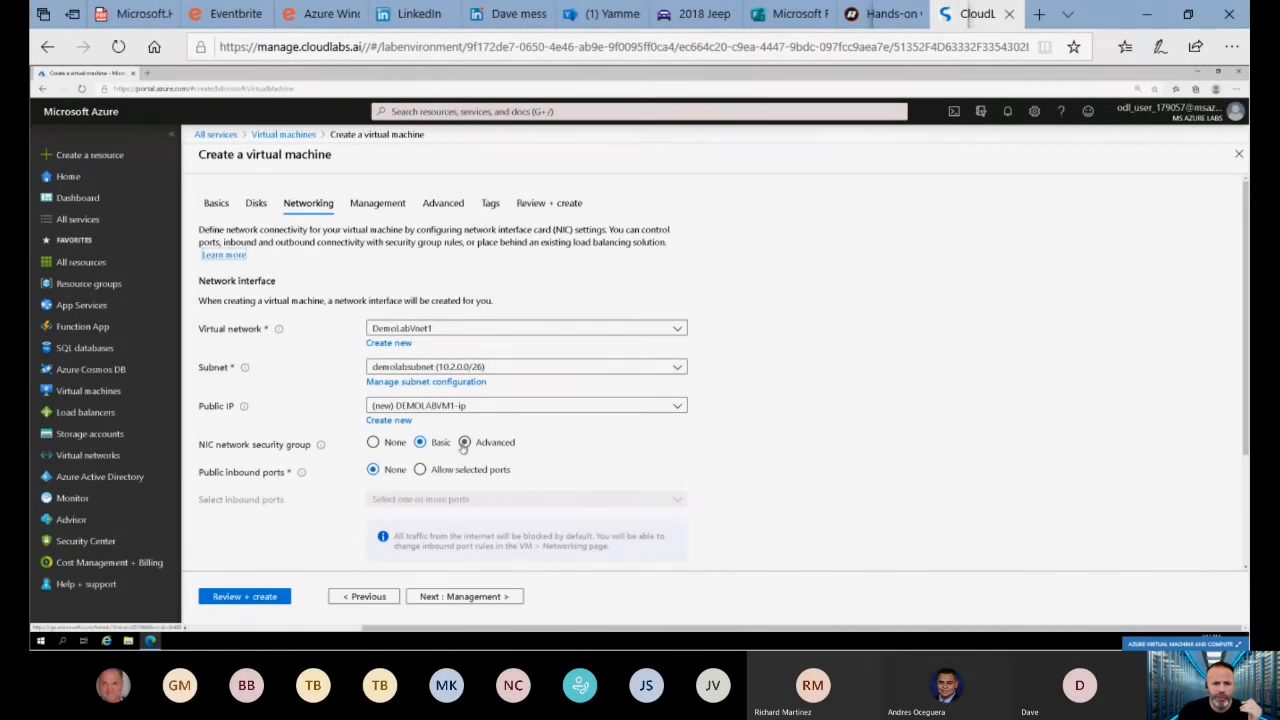
# Set the NIC network security group to Advanced in the network settings, and continue to the management settings.
pyautogui.click(464, 442)
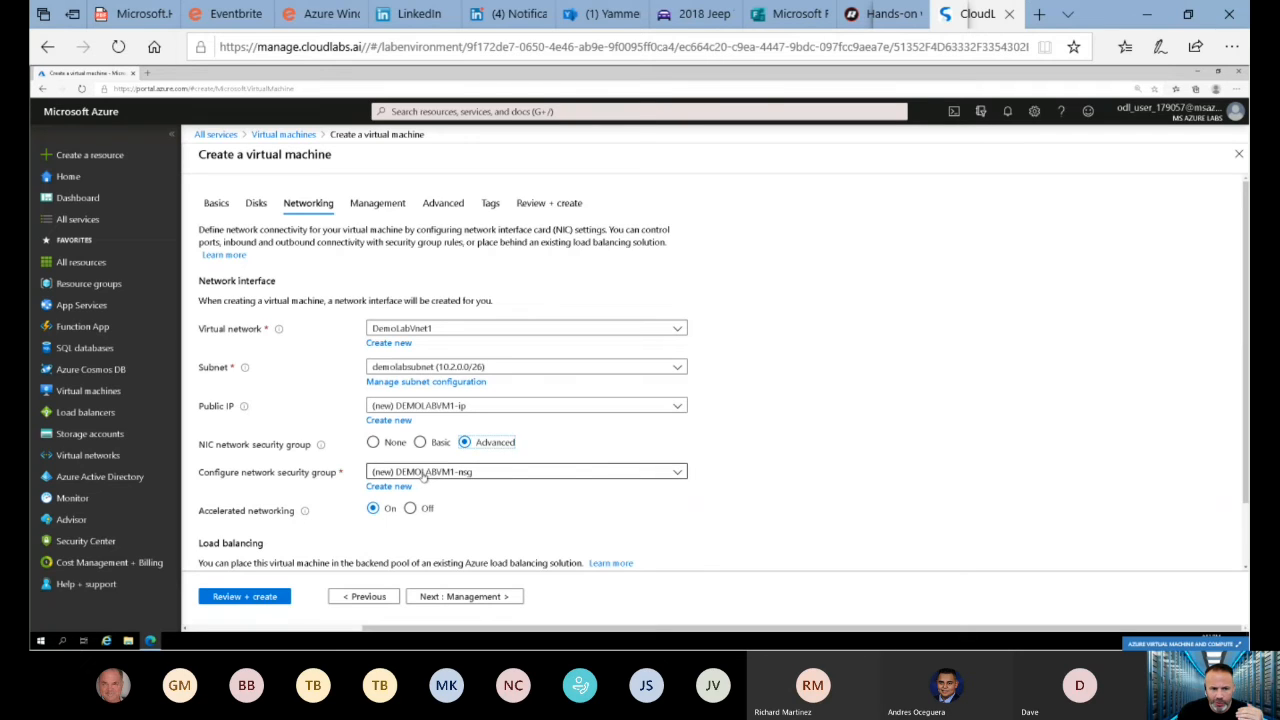
pyautogui.scroll(-2, 468, 525)
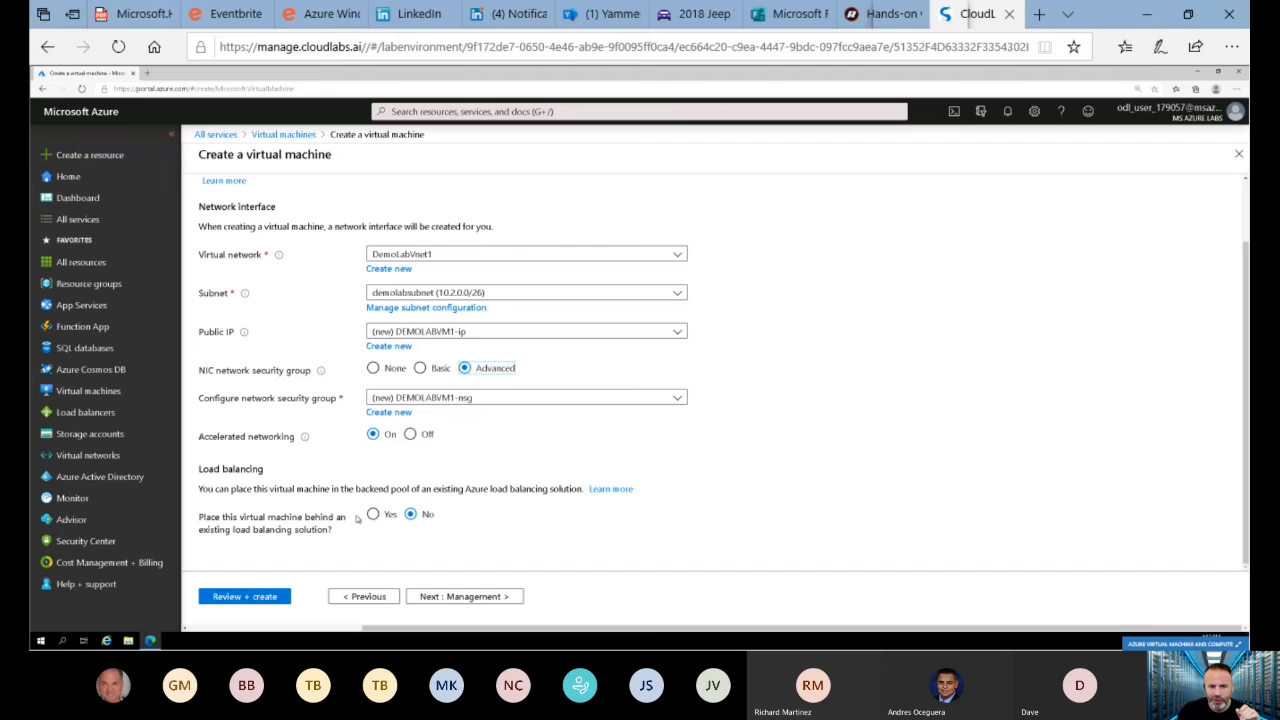
pyautogui.click(456, 597)
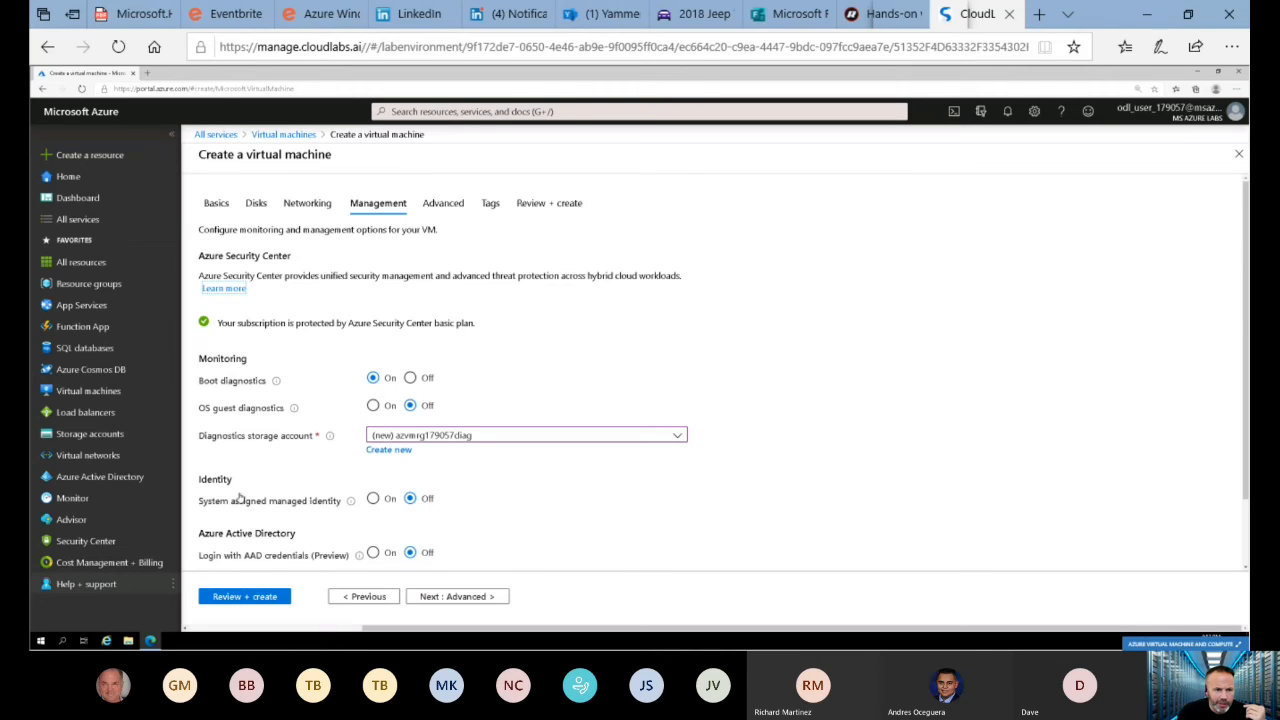
# Review the virtual machine's management and advanced settings, including identity, auto-shutdown, host, proximity placement and VM generation, and proceed to its tags.
pyautogui.scroll(-2, 240, 497)
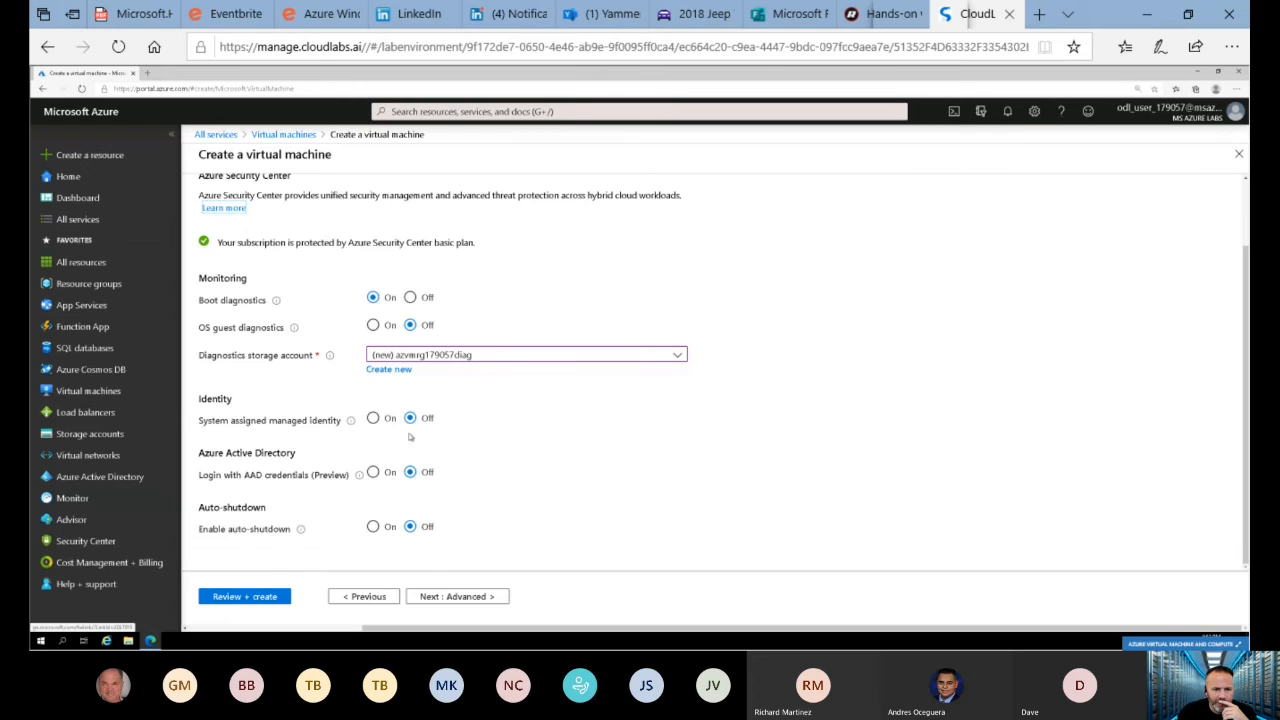
pyautogui.click(479, 597)
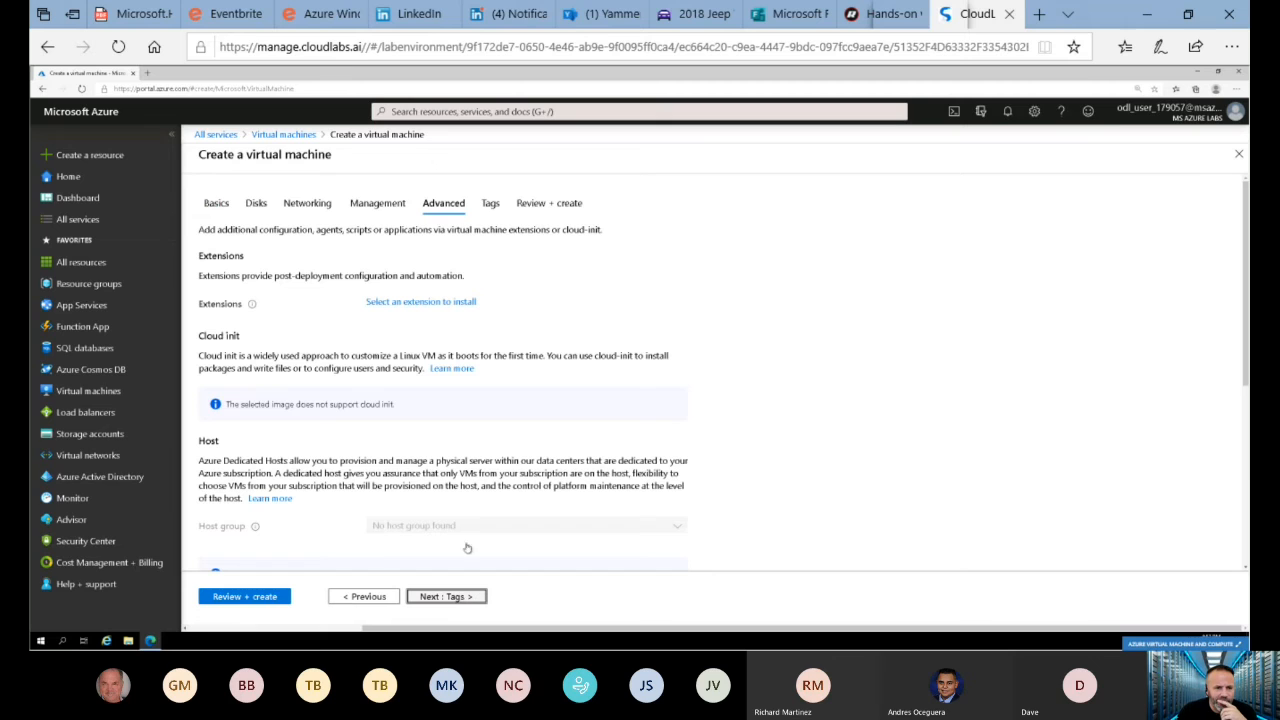
pyautogui.scroll(-3, 509, 316)
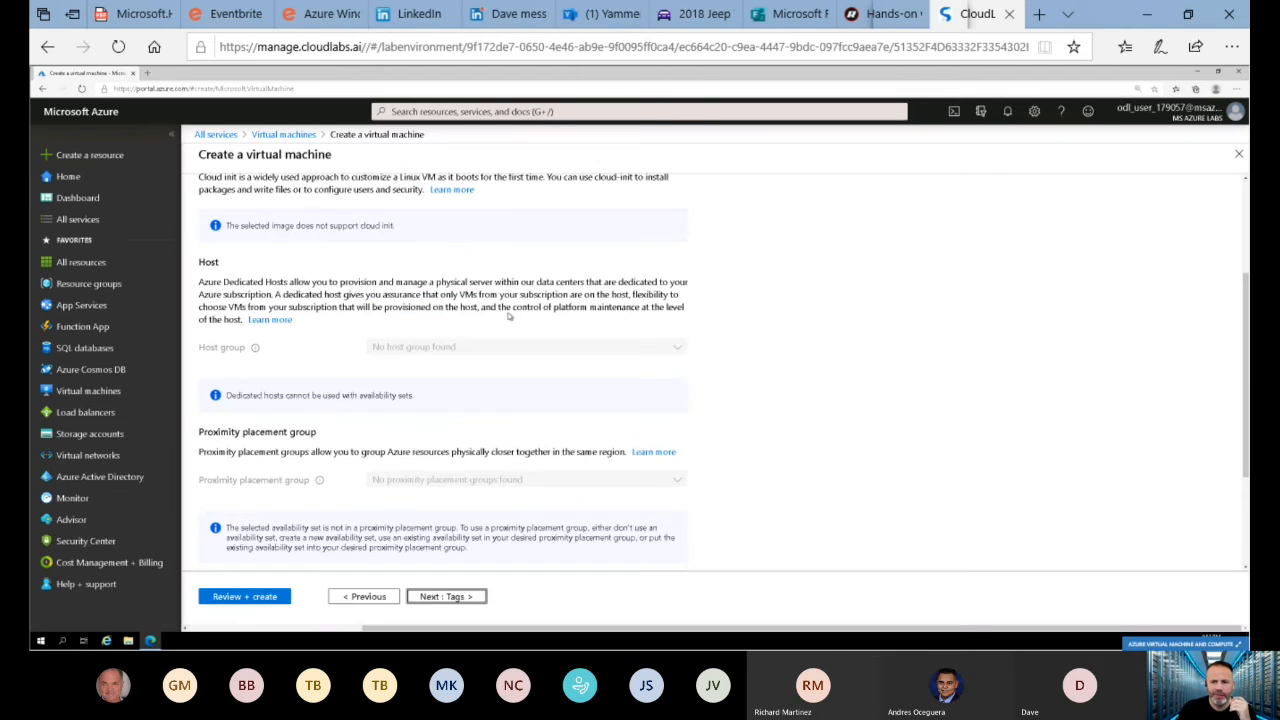
pyautogui.scroll(-2, 509, 314)
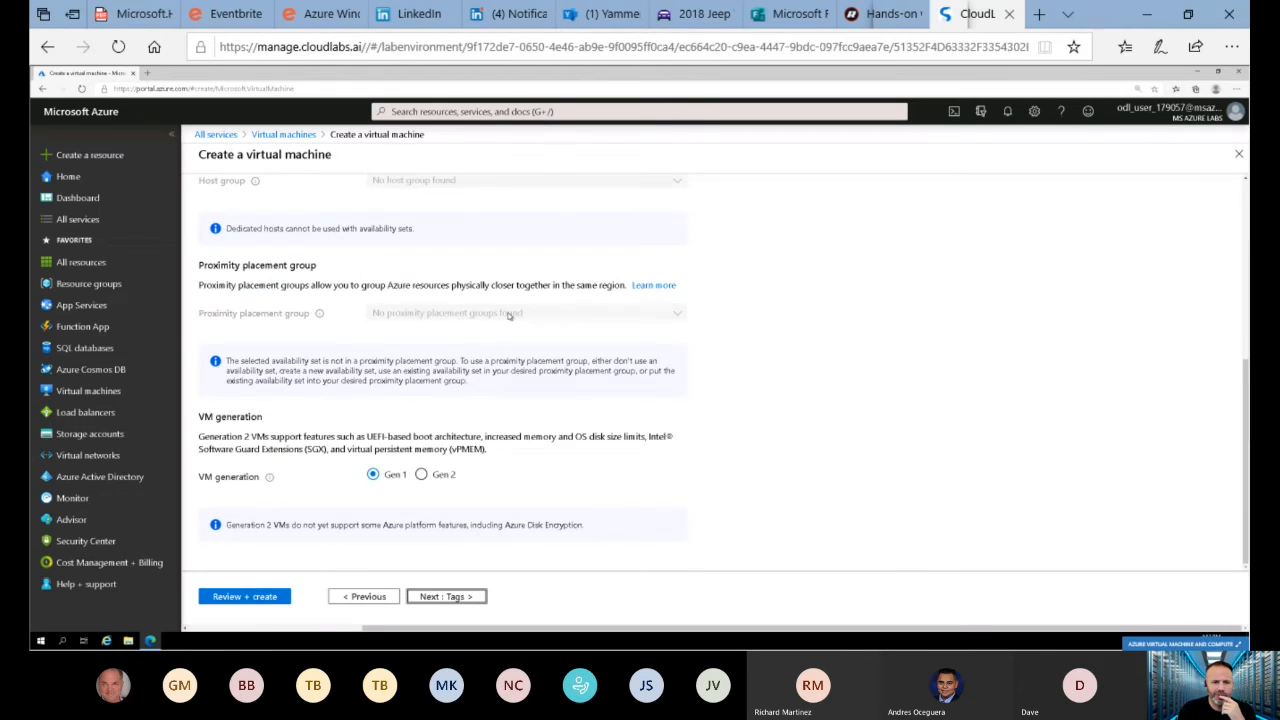
pyautogui.scroll(5, 509, 315)
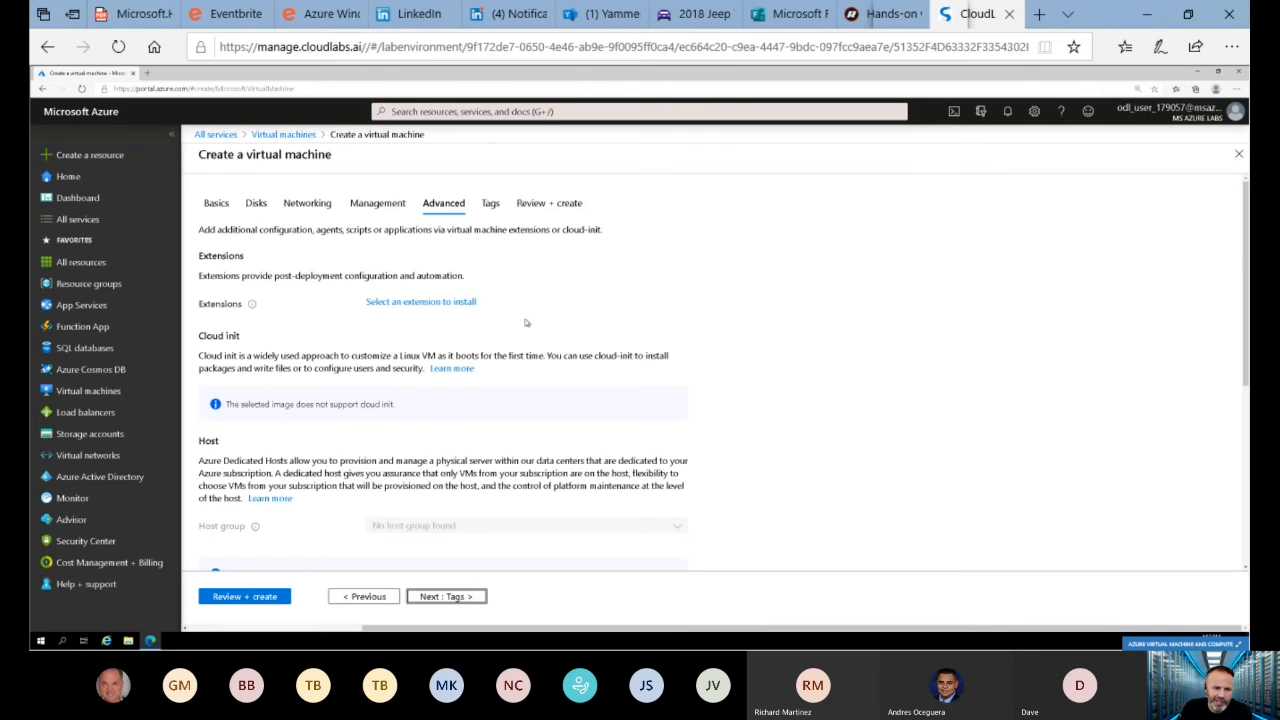
pyautogui.scroll(-5, 526, 328)
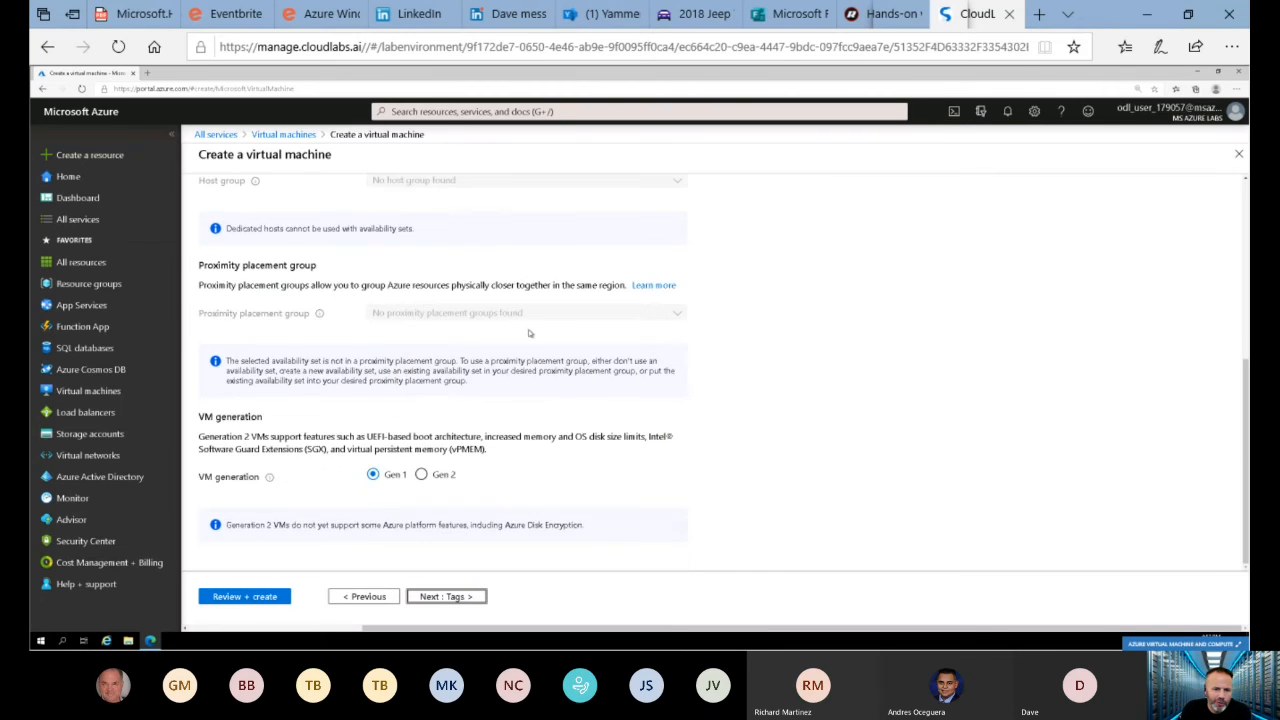
pyautogui.scroll(5, 530, 333)
pyautogui.click(446, 598)
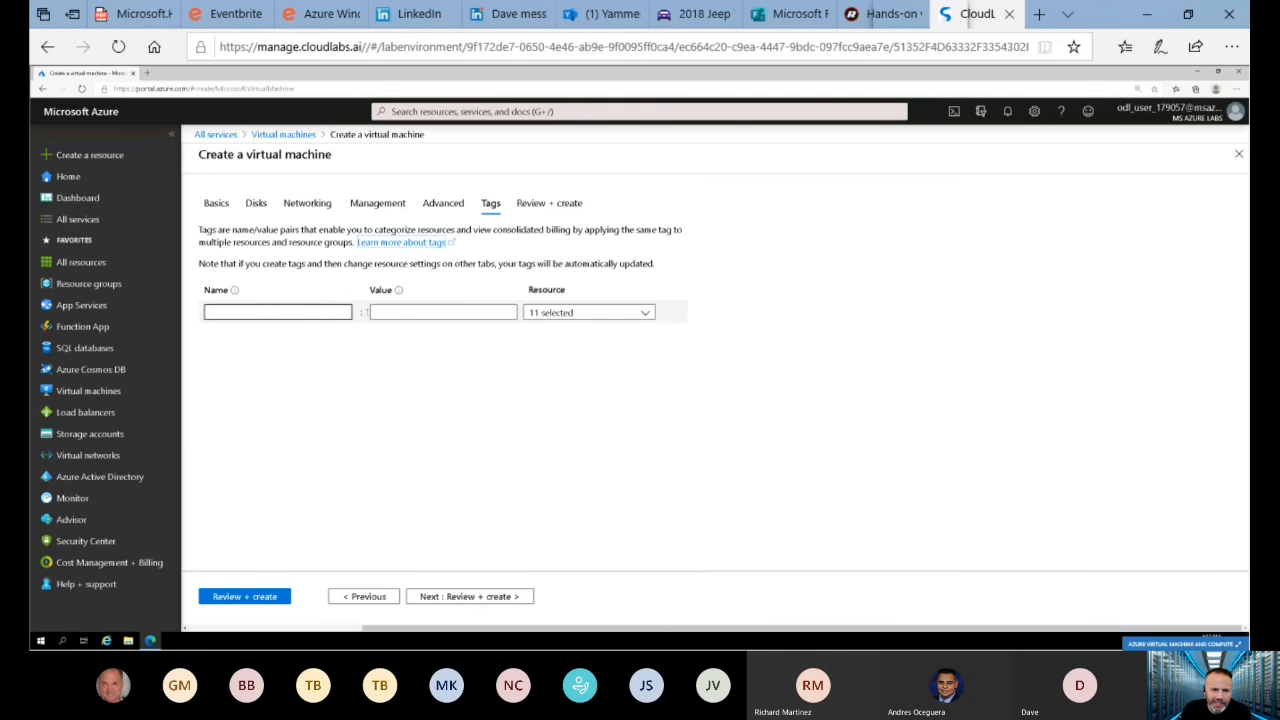
# Skip the tags, review the full configuration summary, and create the virtual machine DEMOLABVM1.
pyautogui.click(465, 594)
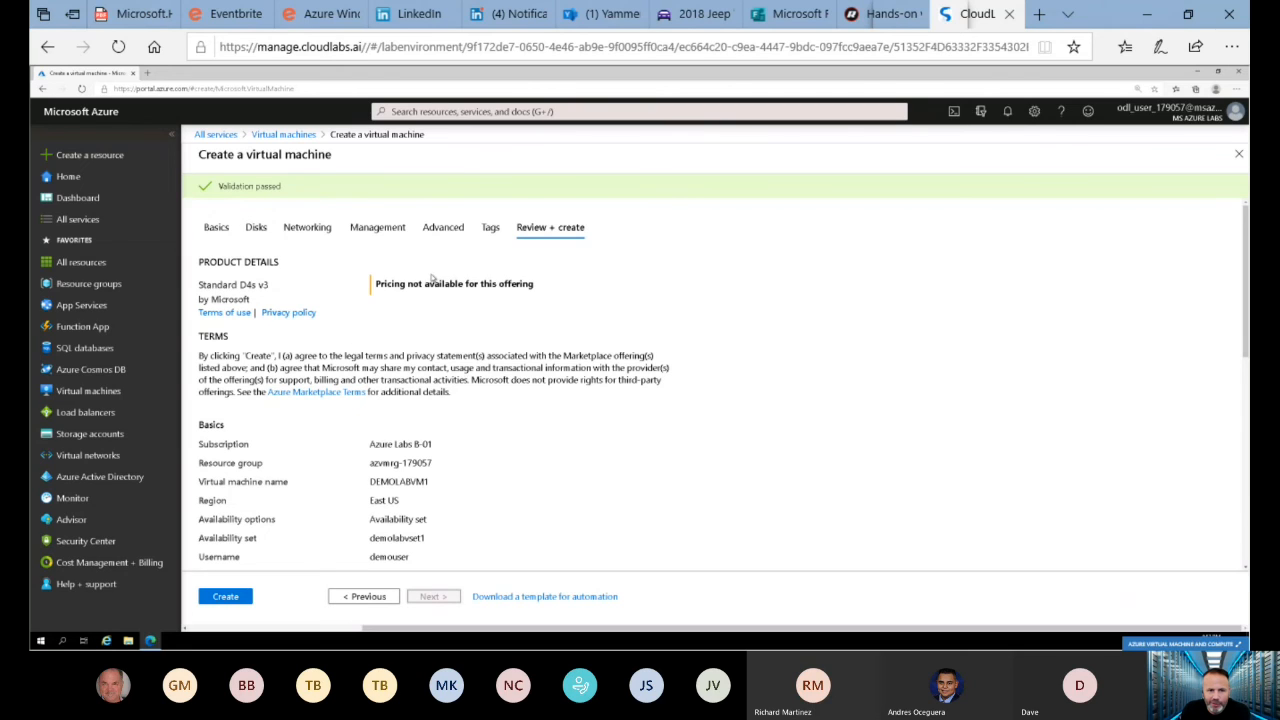
pyautogui.scroll(-4, 421, 435)
pyautogui.scroll(2, 421, 435)
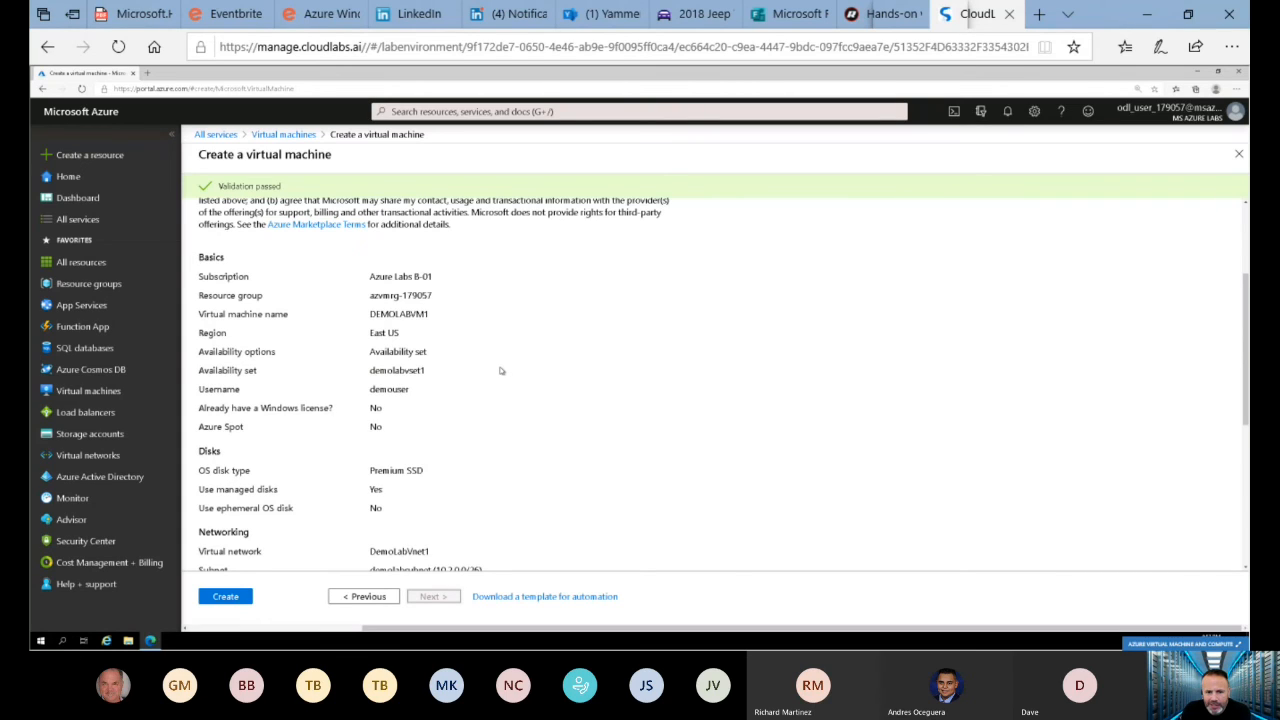
pyautogui.scroll(-5, 501, 371)
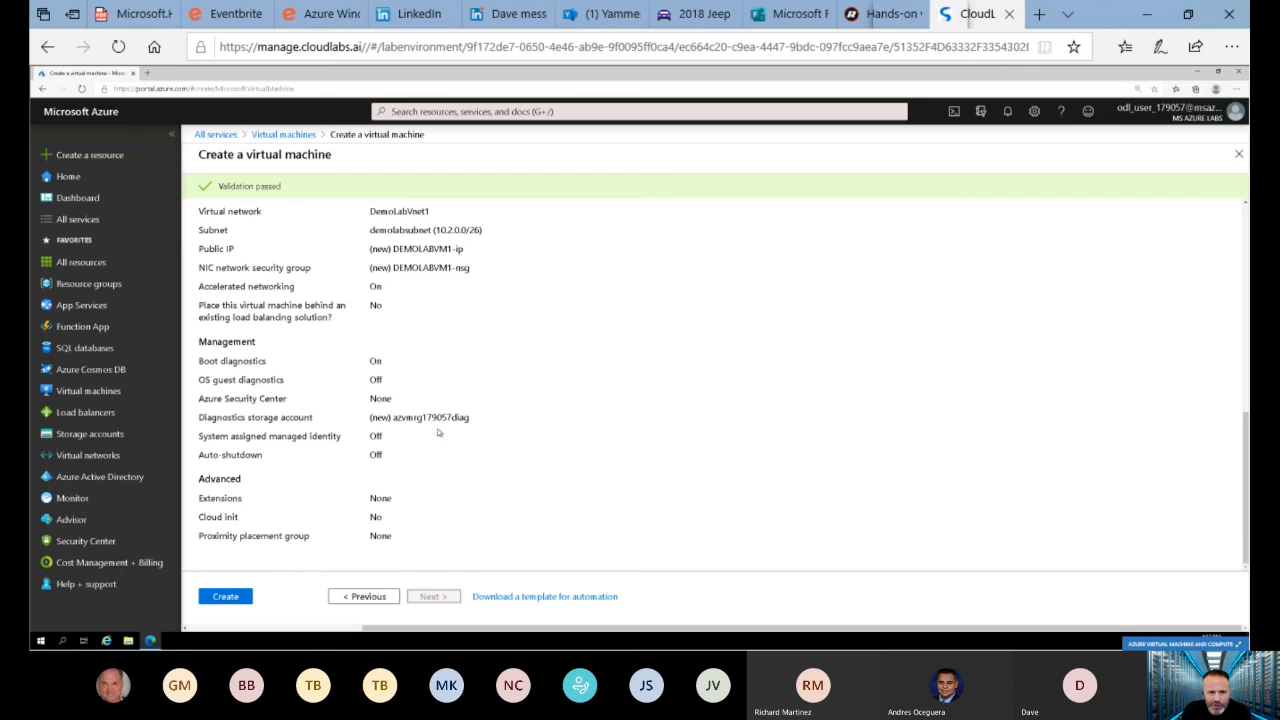
pyautogui.scroll(10, 262, 532)
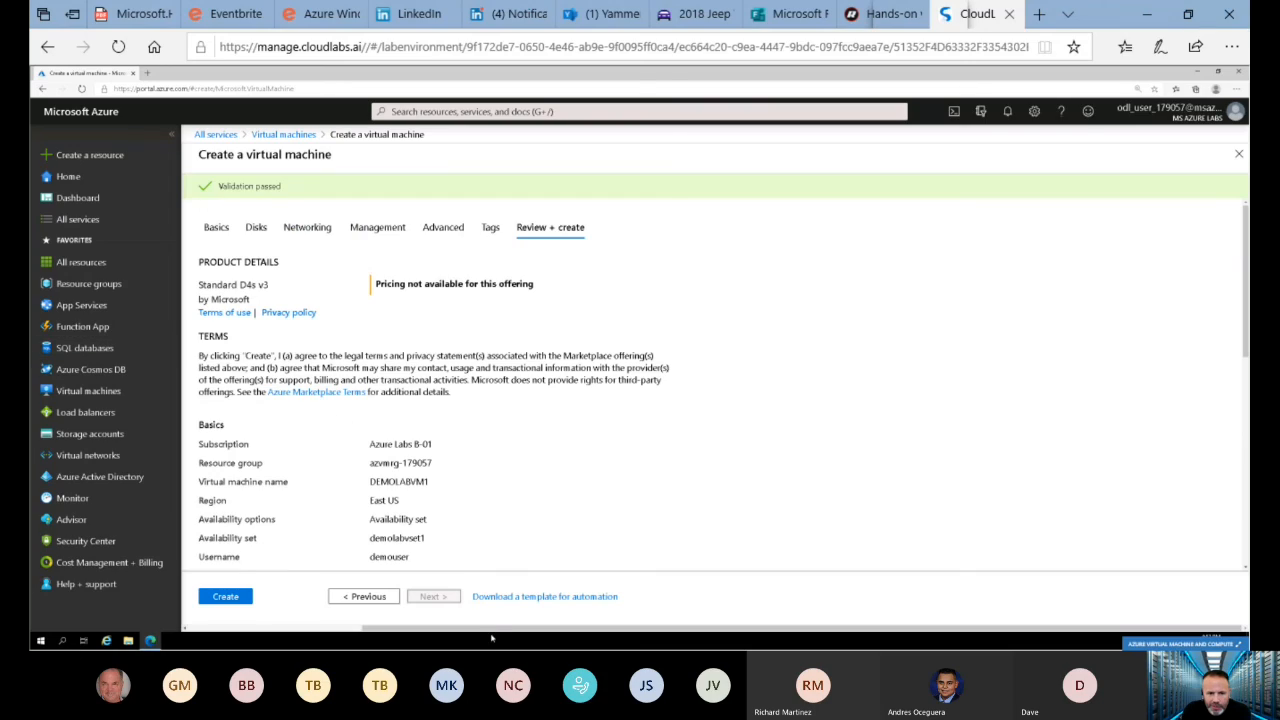
pyautogui.click(225, 597)
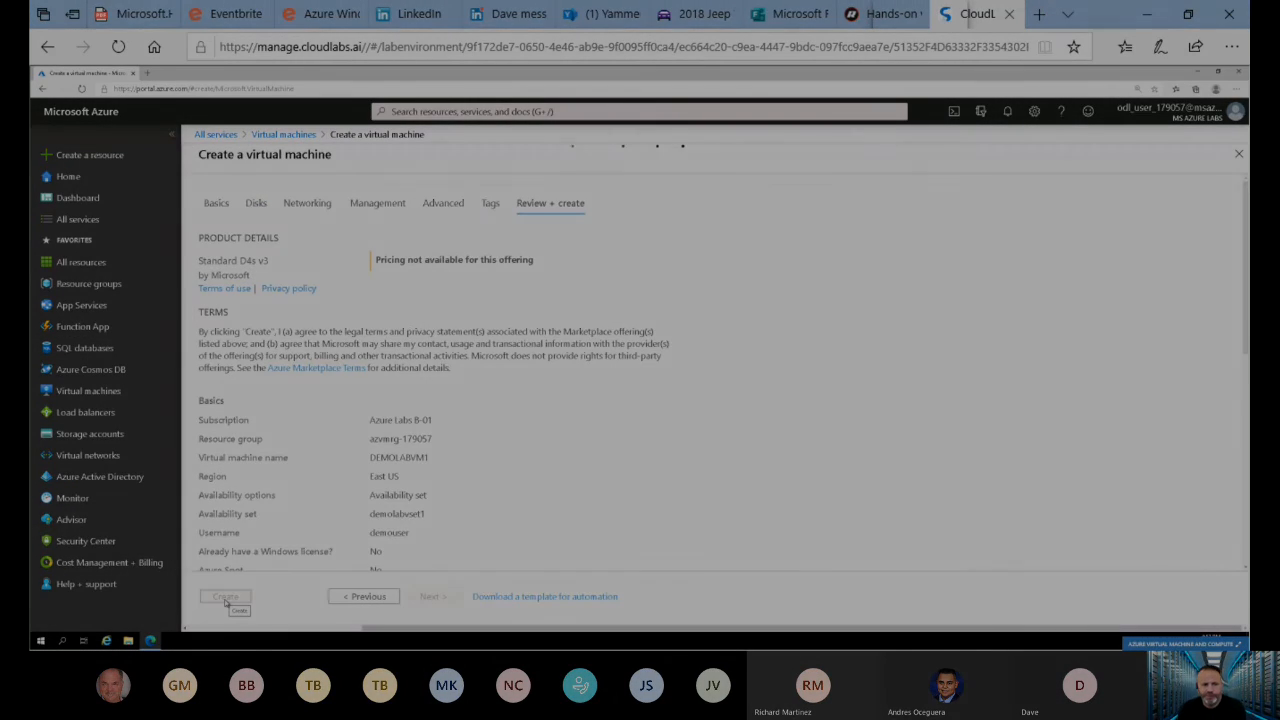